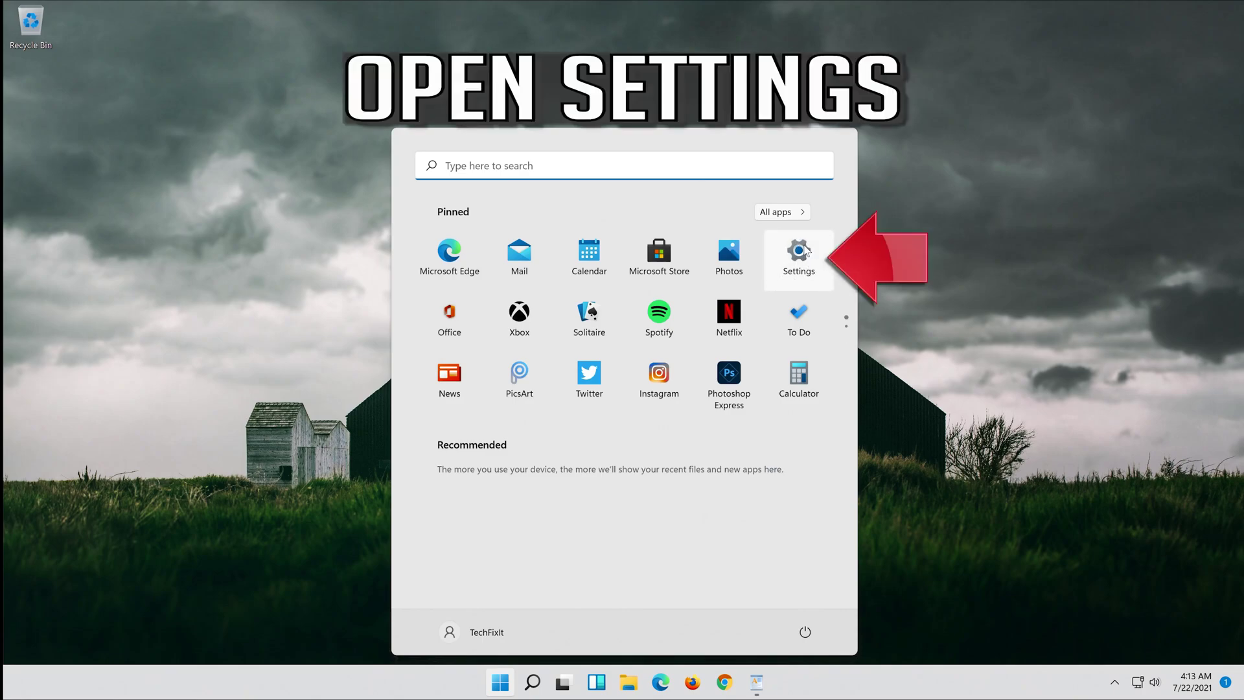
Open the Other troubleshooters page within the System troubleshoot settings of Windows
left_click(803, 252)
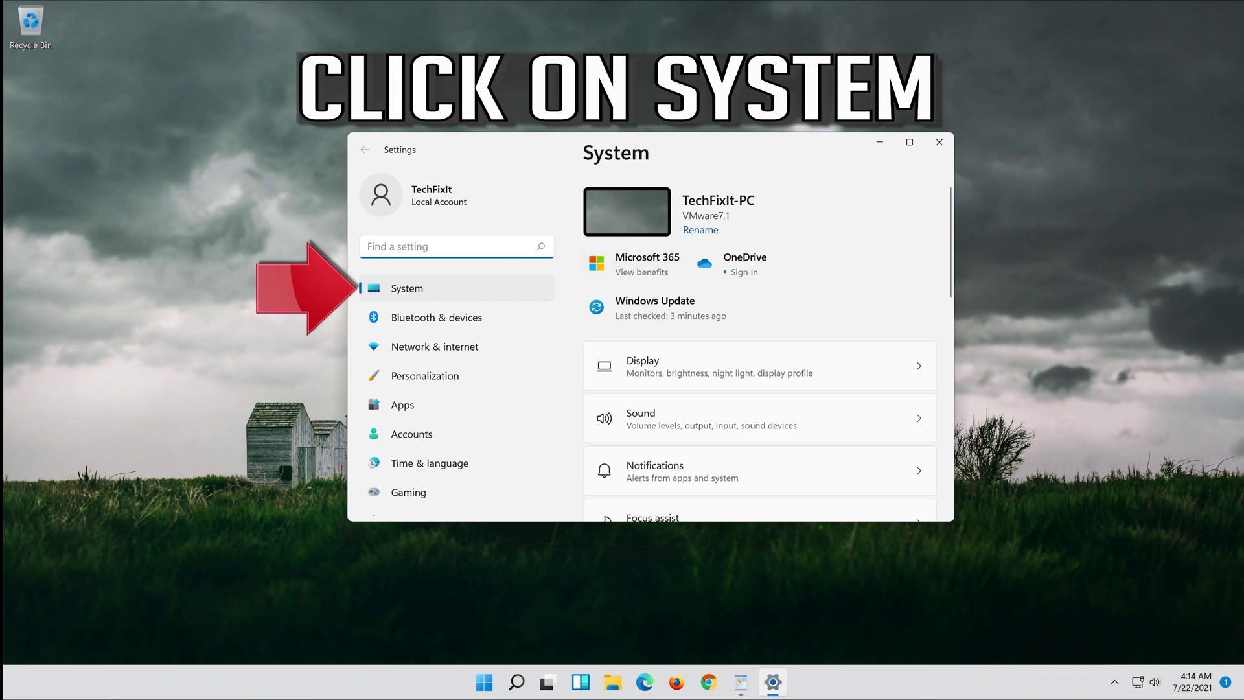
left_click(452, 293)
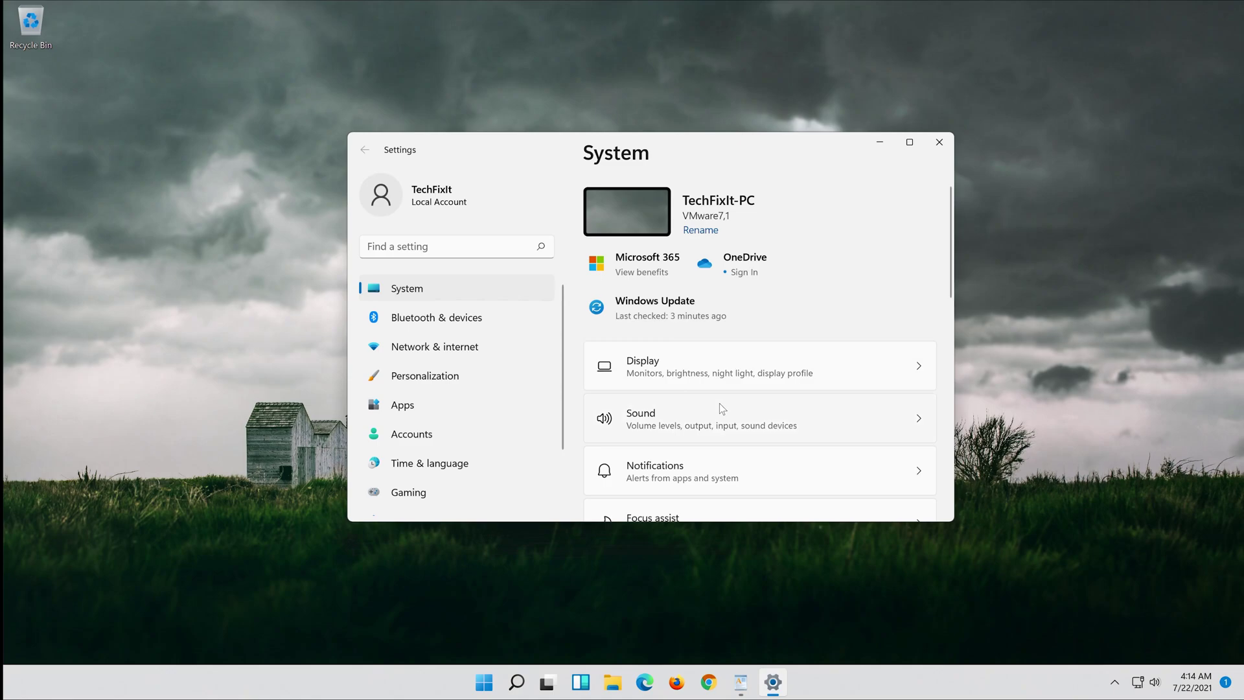
scroll(721, 405, "down", 5)
scroll(720, 406, "down", 3)
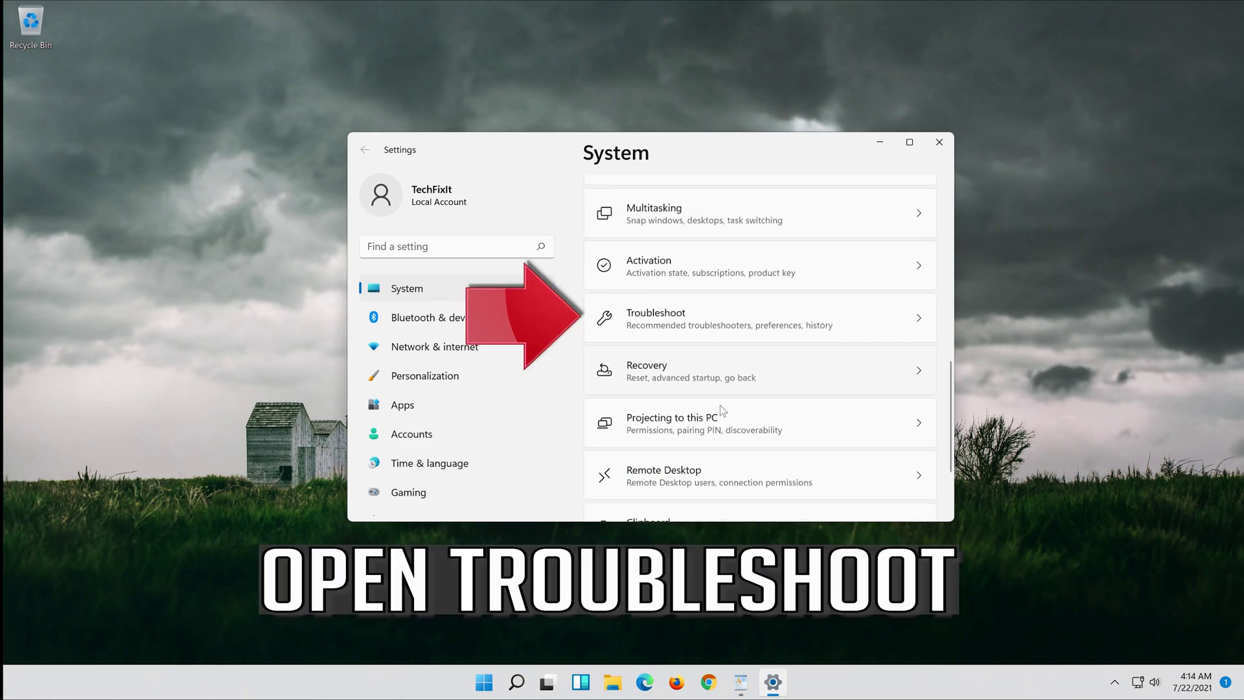
left_click(777, 330)
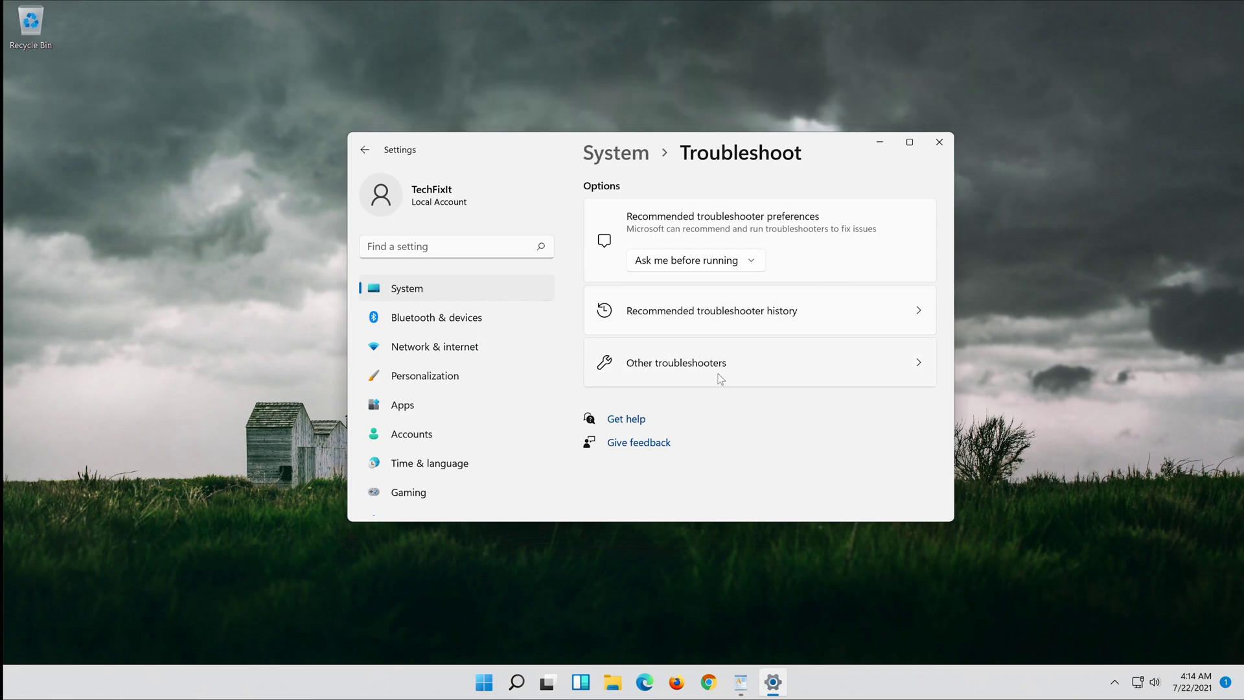
left_click(719, 372)
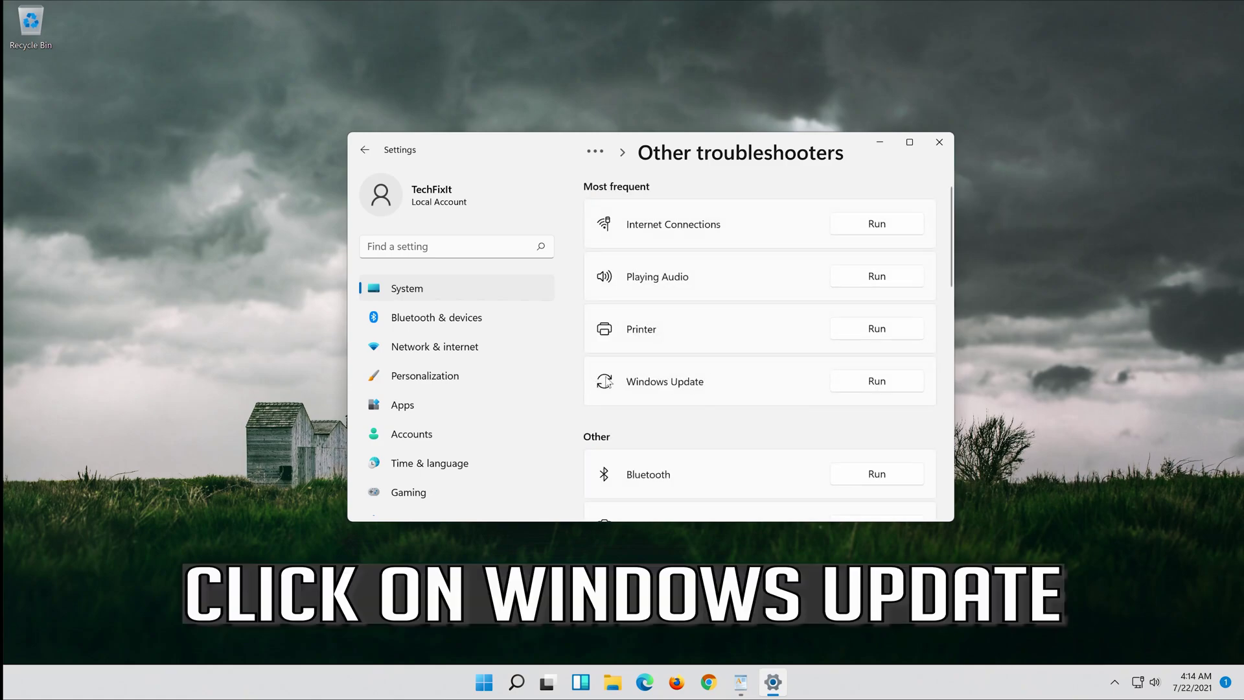
Run the Windows Update troubleshooter, and close it and the Settings window once it has completed
left_click(883, 384)
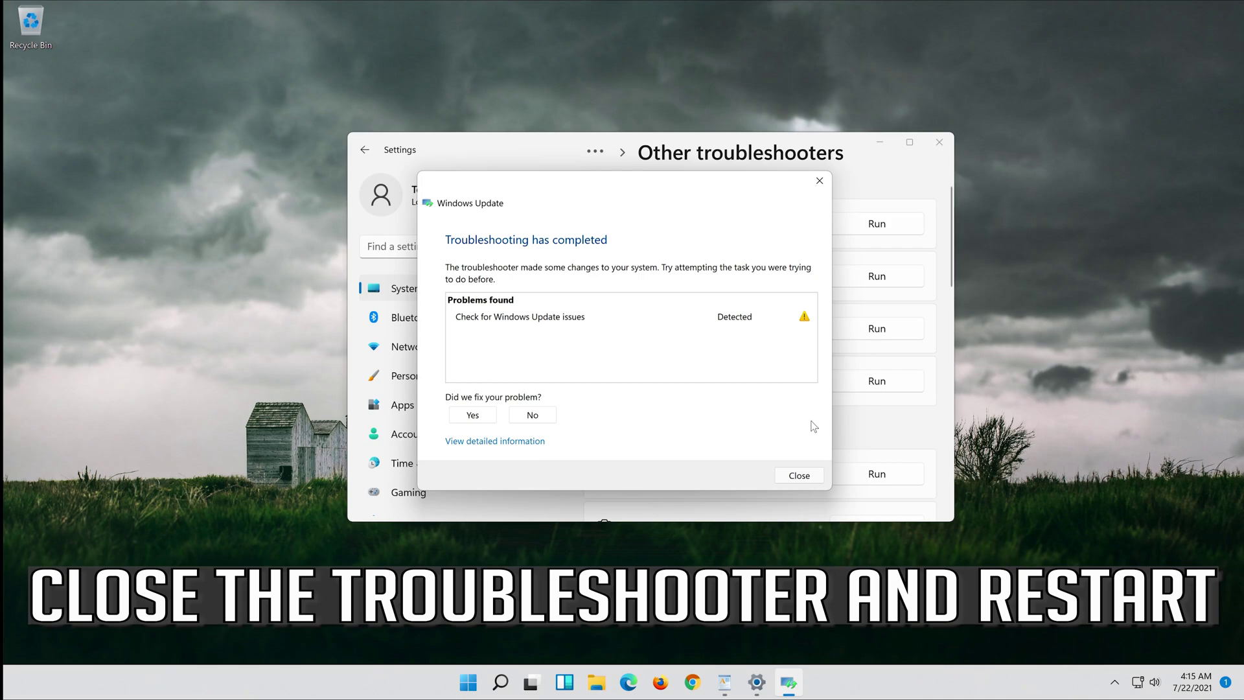
left_click(801, 476)
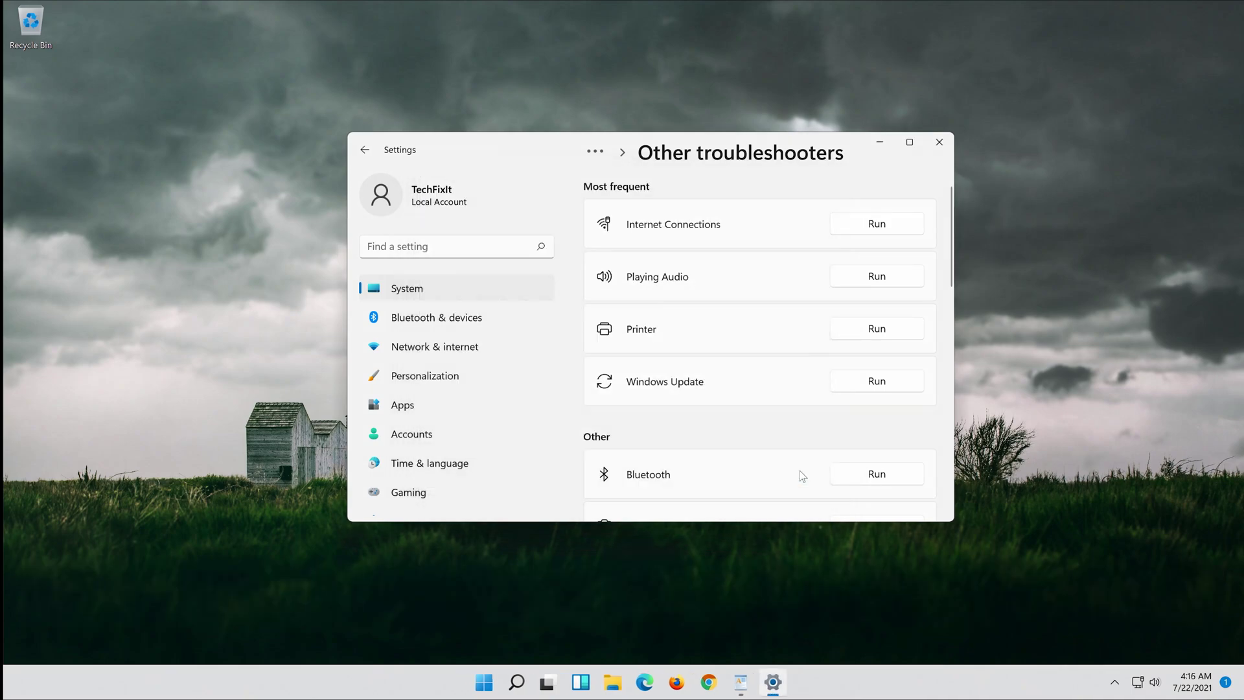
left_click(940, 142)
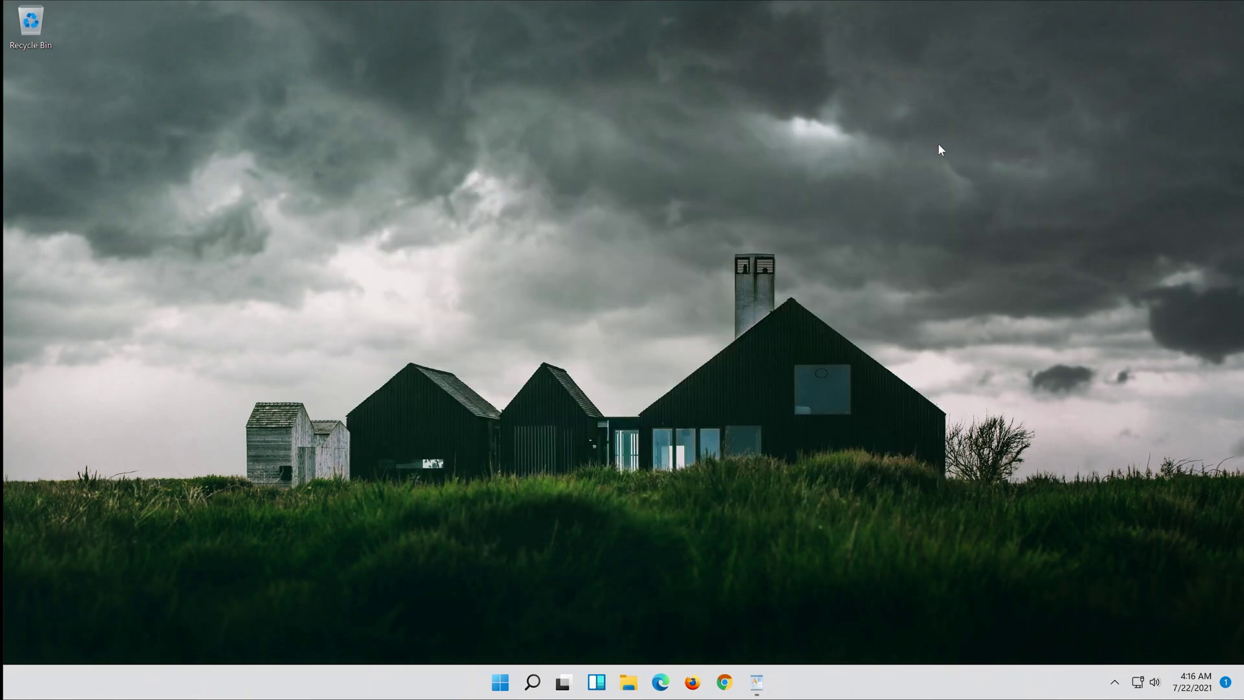
Restart the computer
left_click(508, 680)
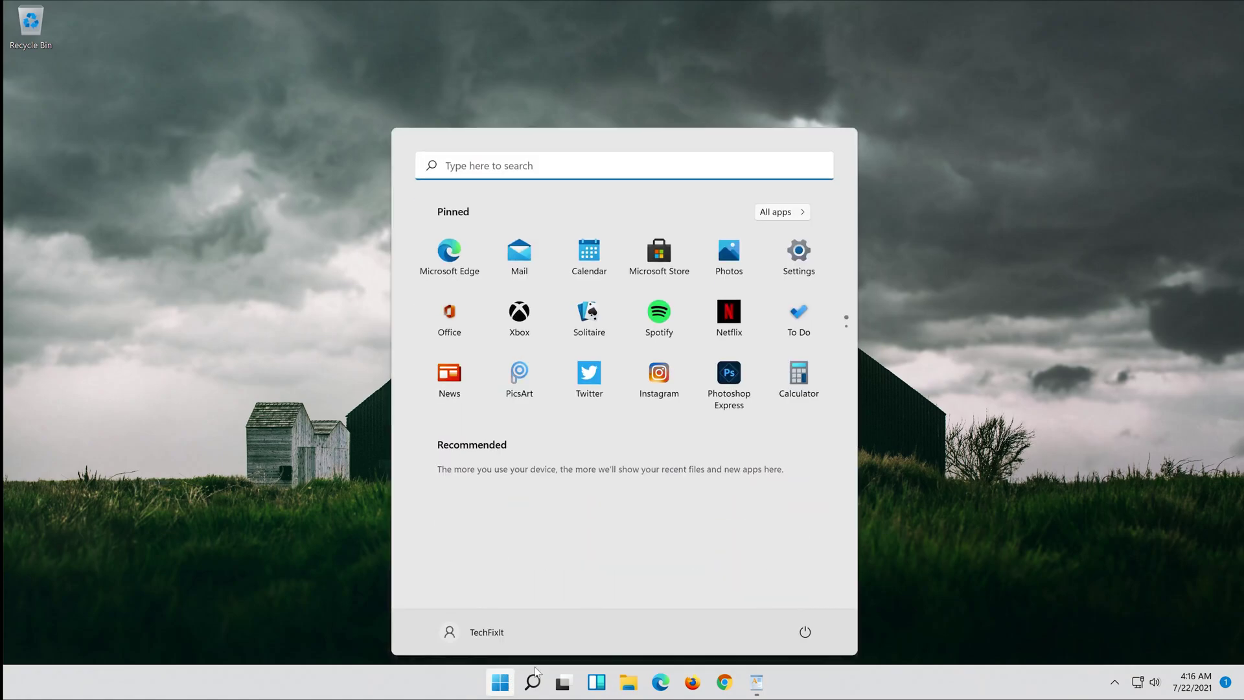
left_click(806, 634)
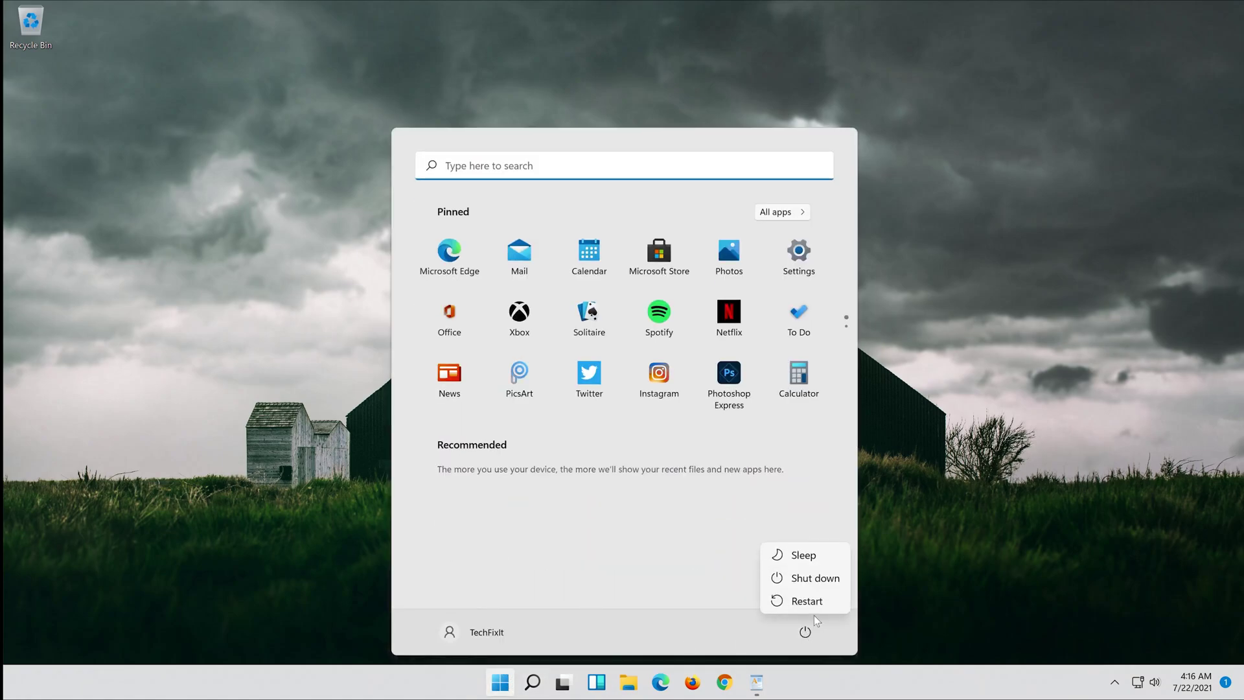
left_click(807, 601)
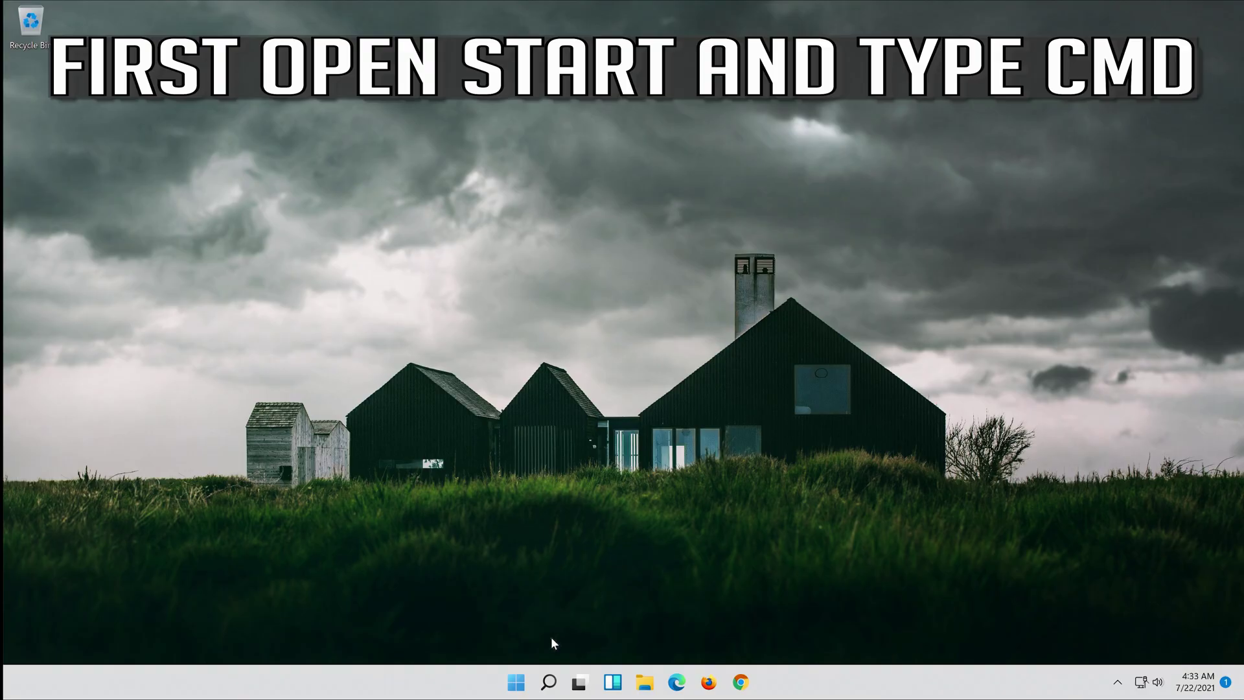
Search for cmd, run Command Prompt as administrator with the account control request allowed, and move its window toward the middle of the desktop
left_click(516, 682)
type("cmd")
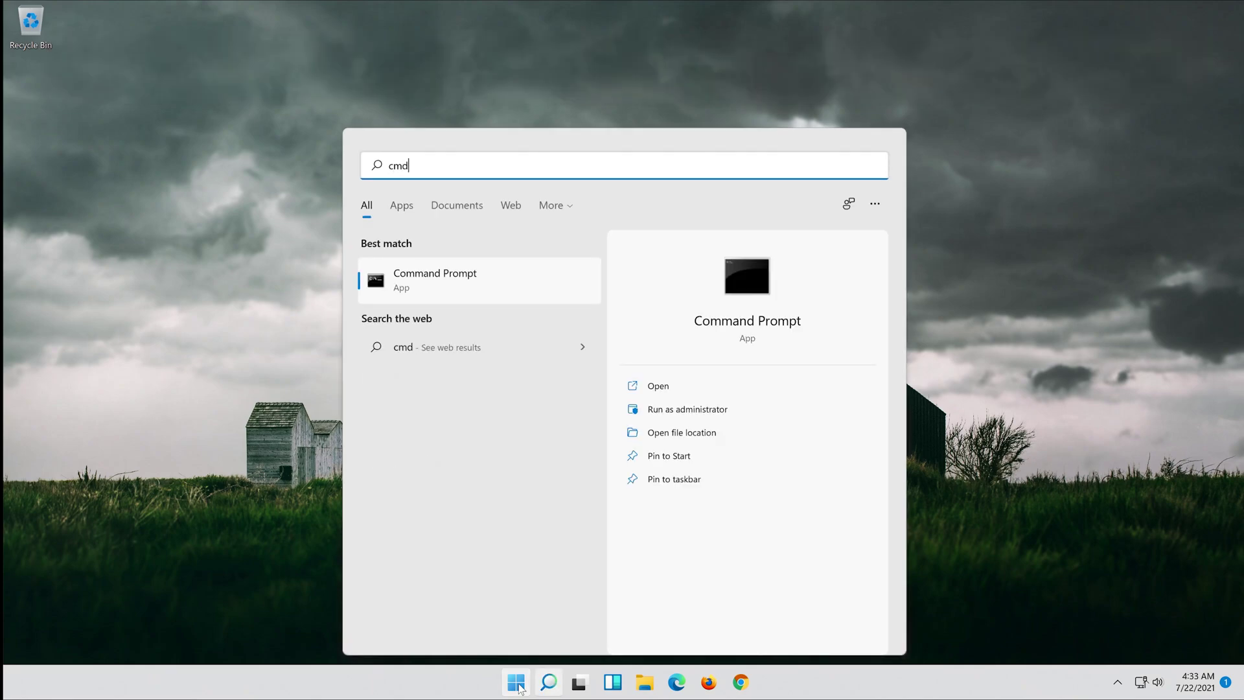
right_click(467, 274)
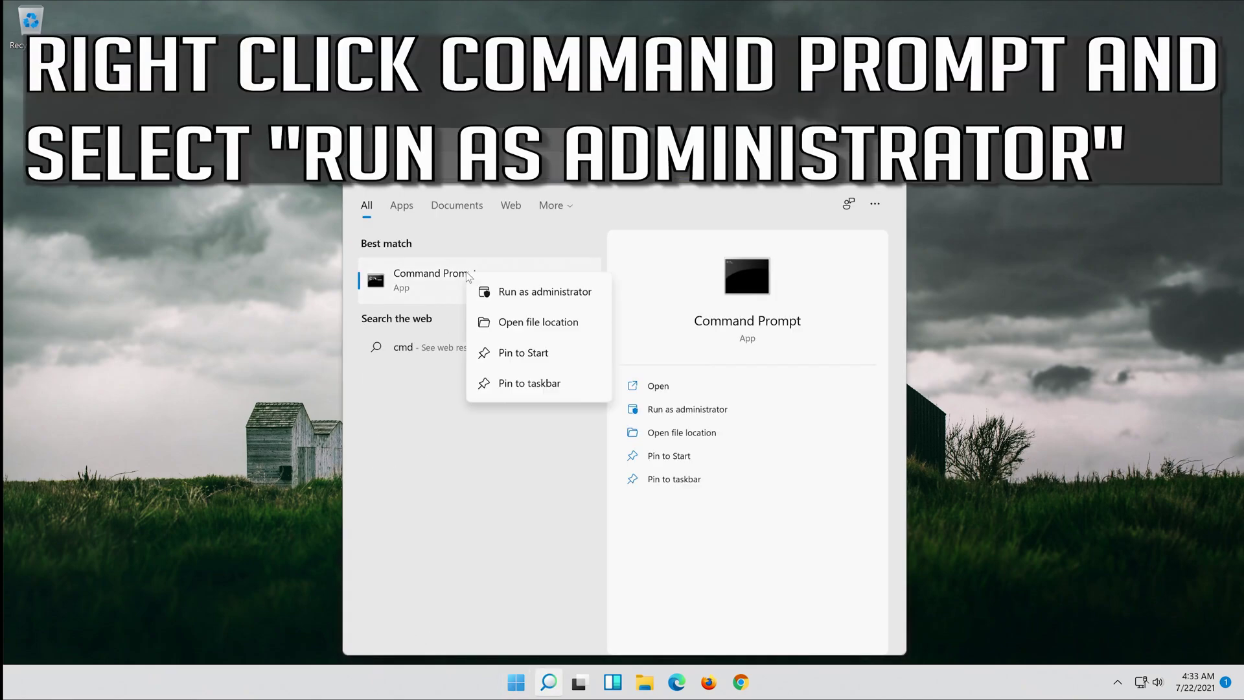
left_click(550, 292)
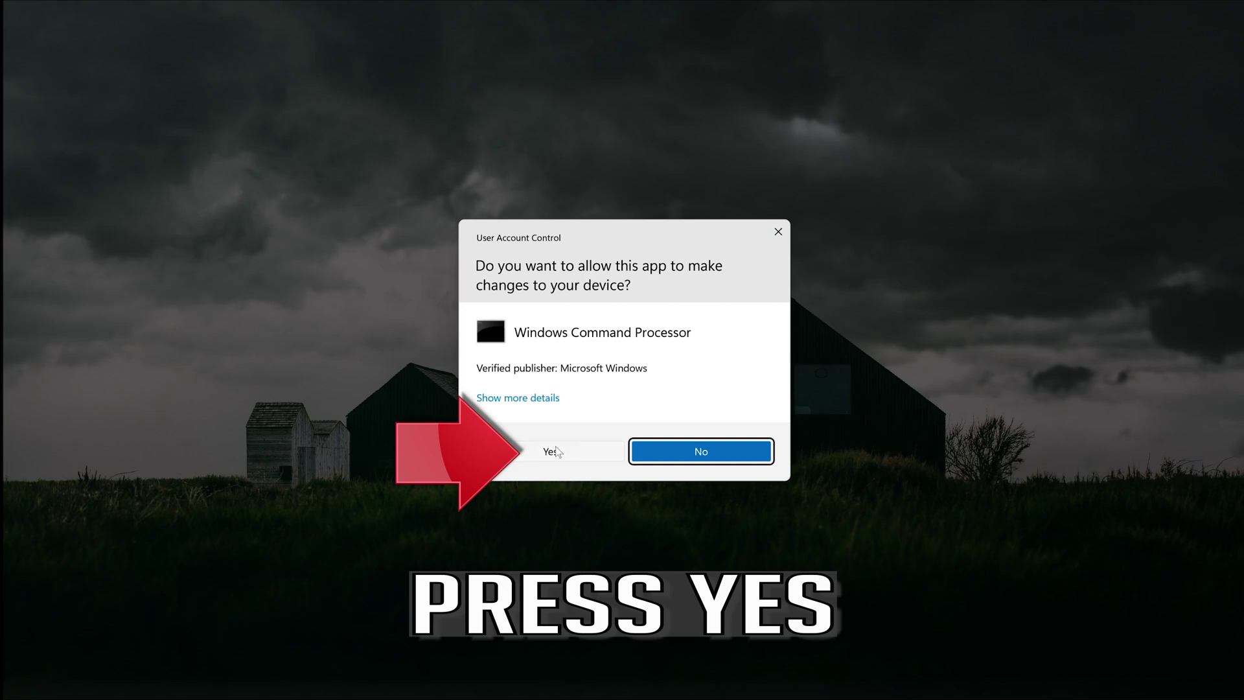
left_click(552, 453)
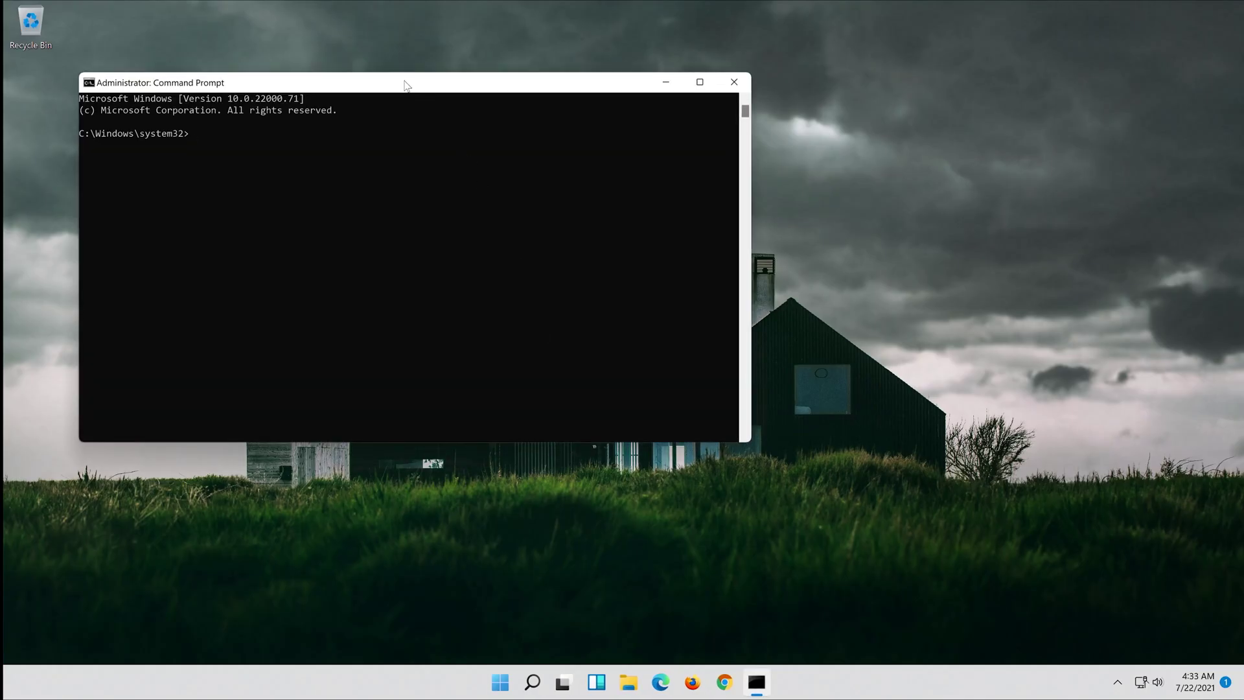
left_click_drag(407, 85, 635, 144)
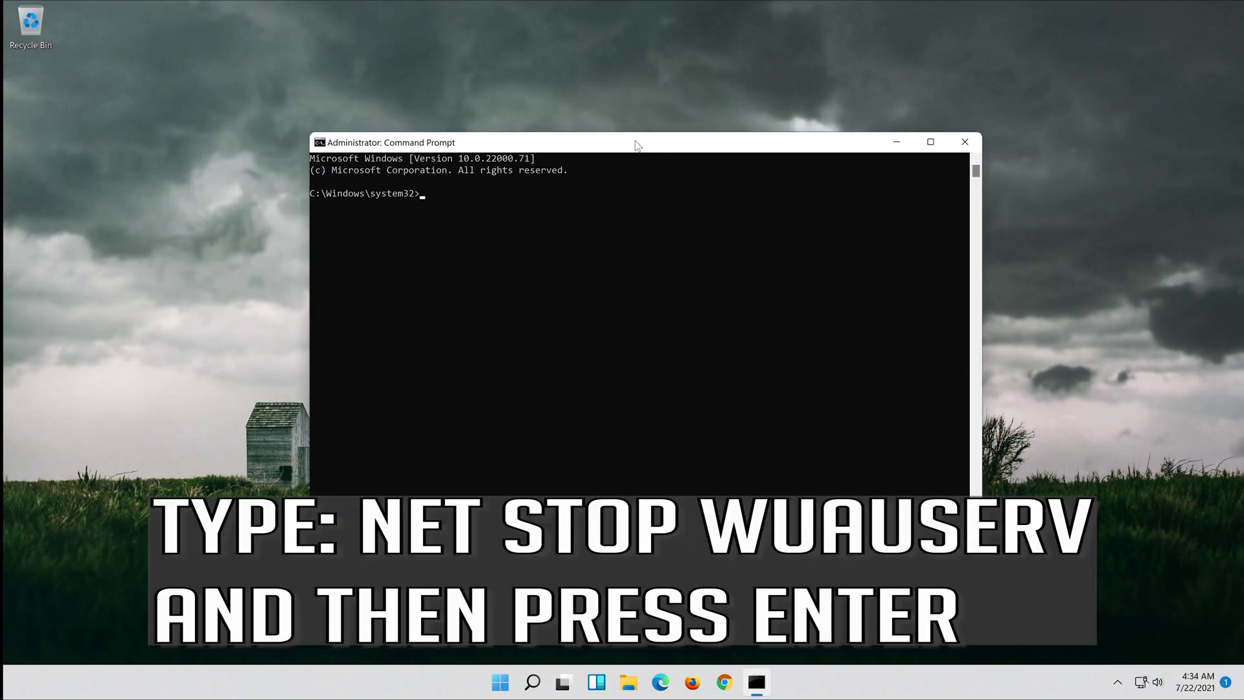
Stop the Windows Update and Cryptographic services with the commands net stop wuauserv and net stop cryptSvc
type("net stop wuauserv")
key("Return")
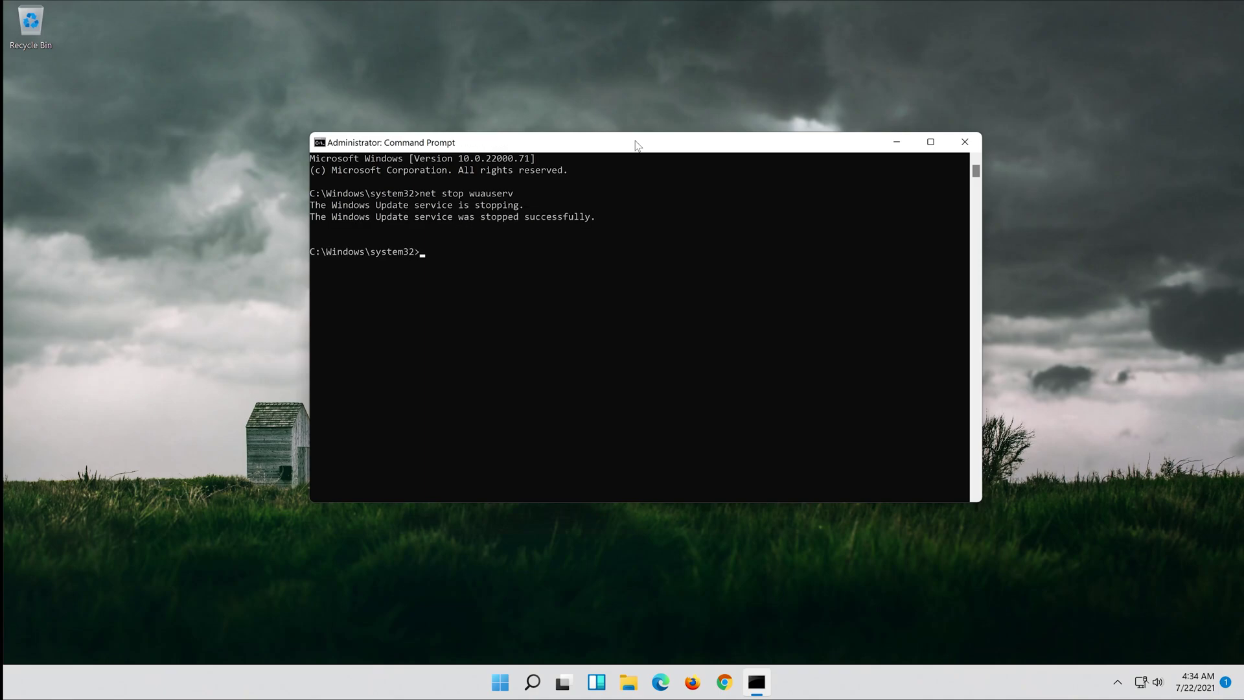
type("net stop")
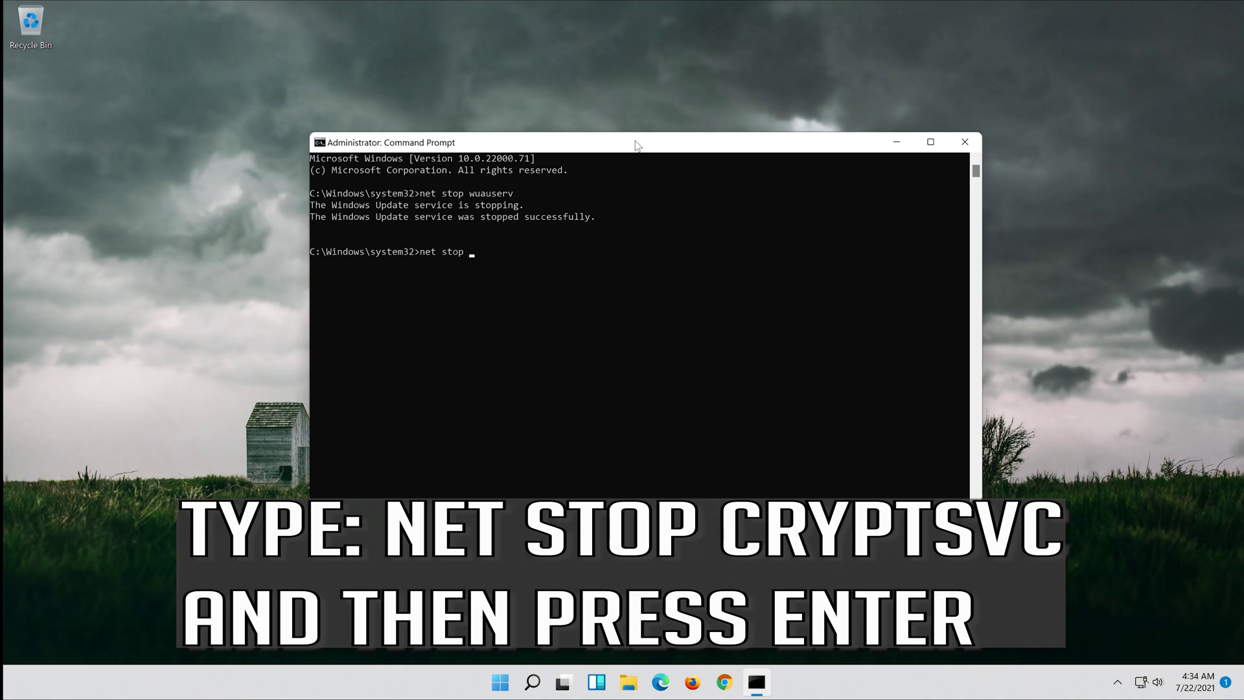
type(" cryptSvc")
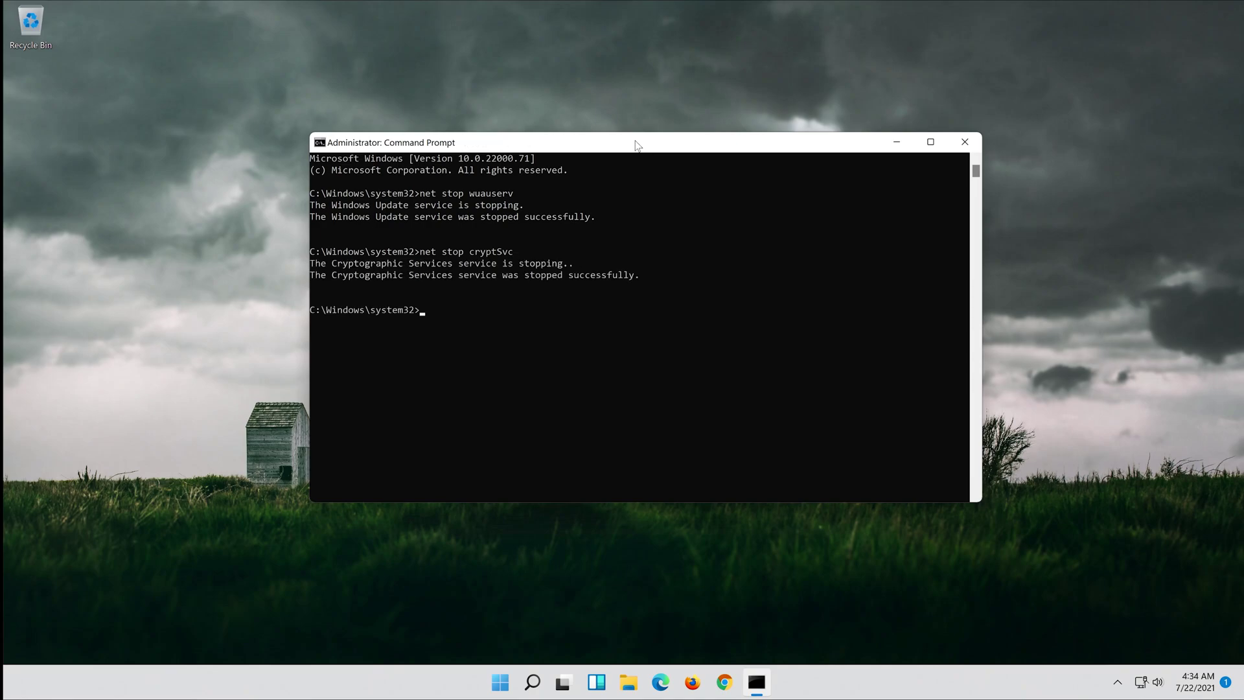
Run net stop bits and net stop msiserver to stop the Background Intelligent Transfer and Windows Installer services
type("n")
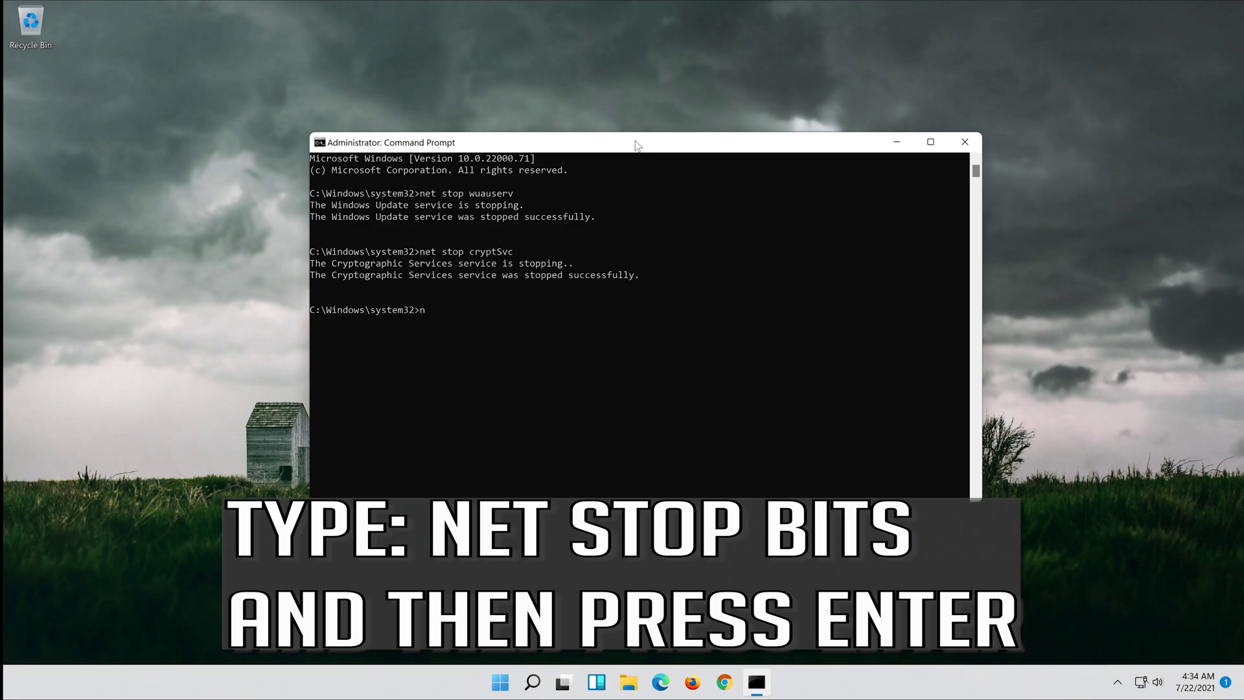
type("et stop bits")
key("Return")
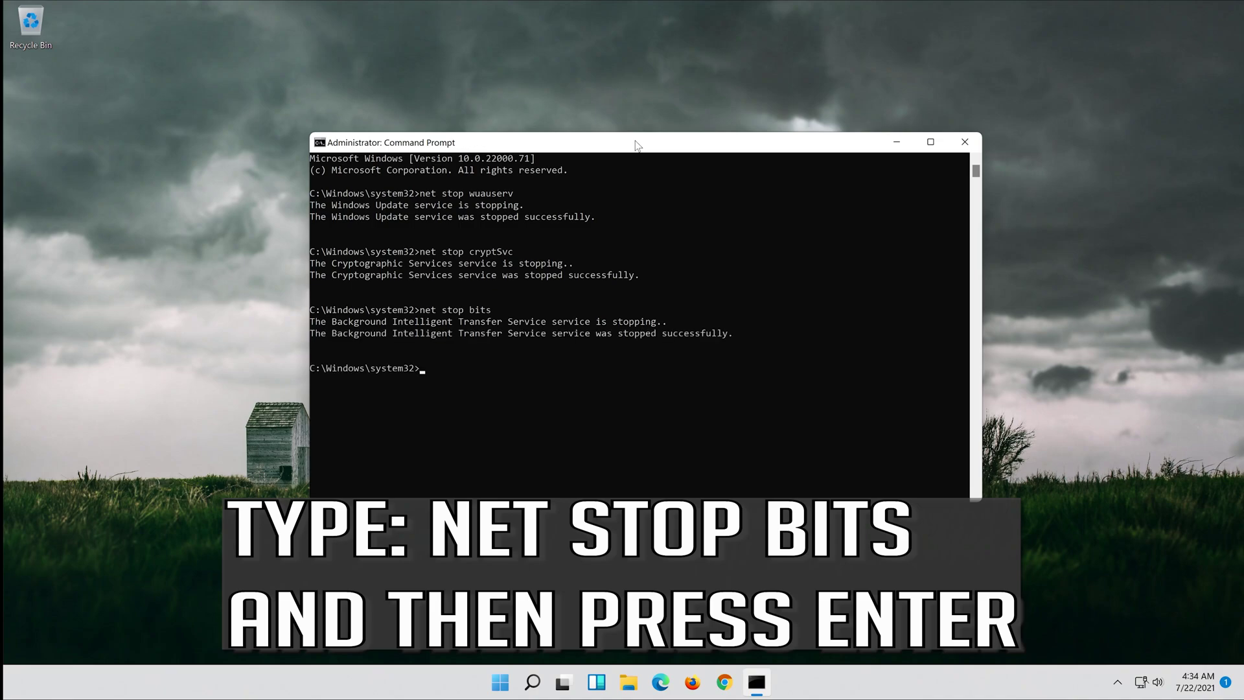
type("net st")
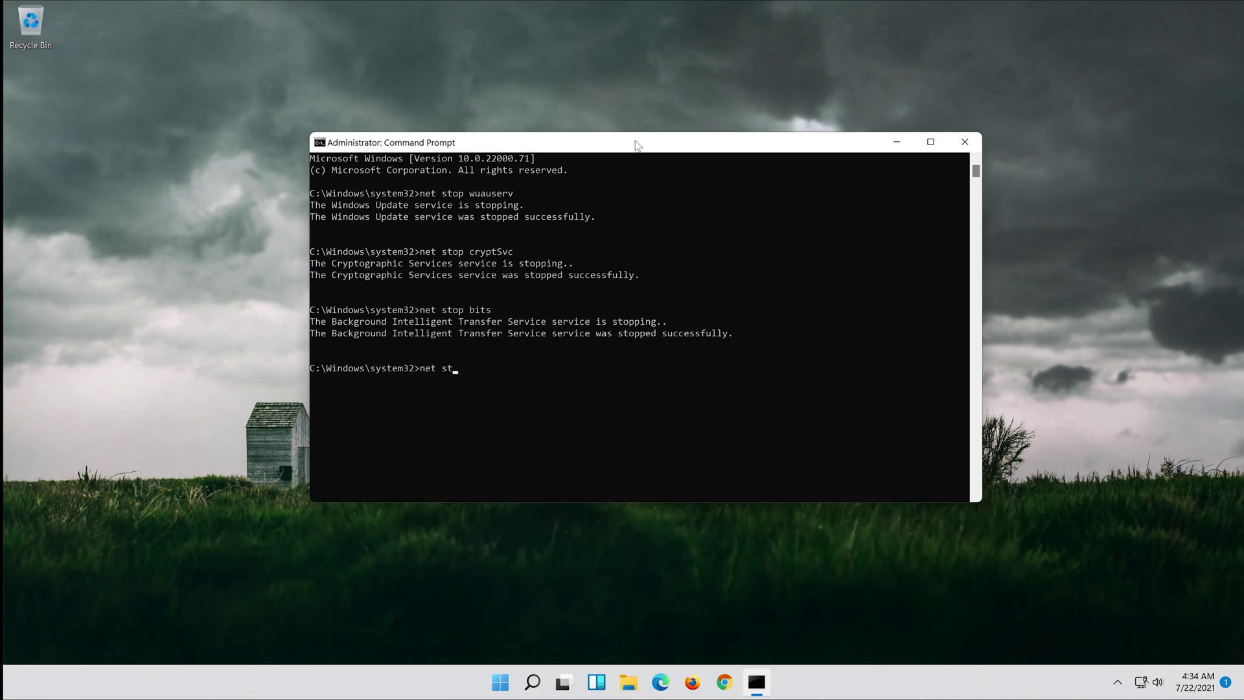
type("op msiserver")
key("Return")
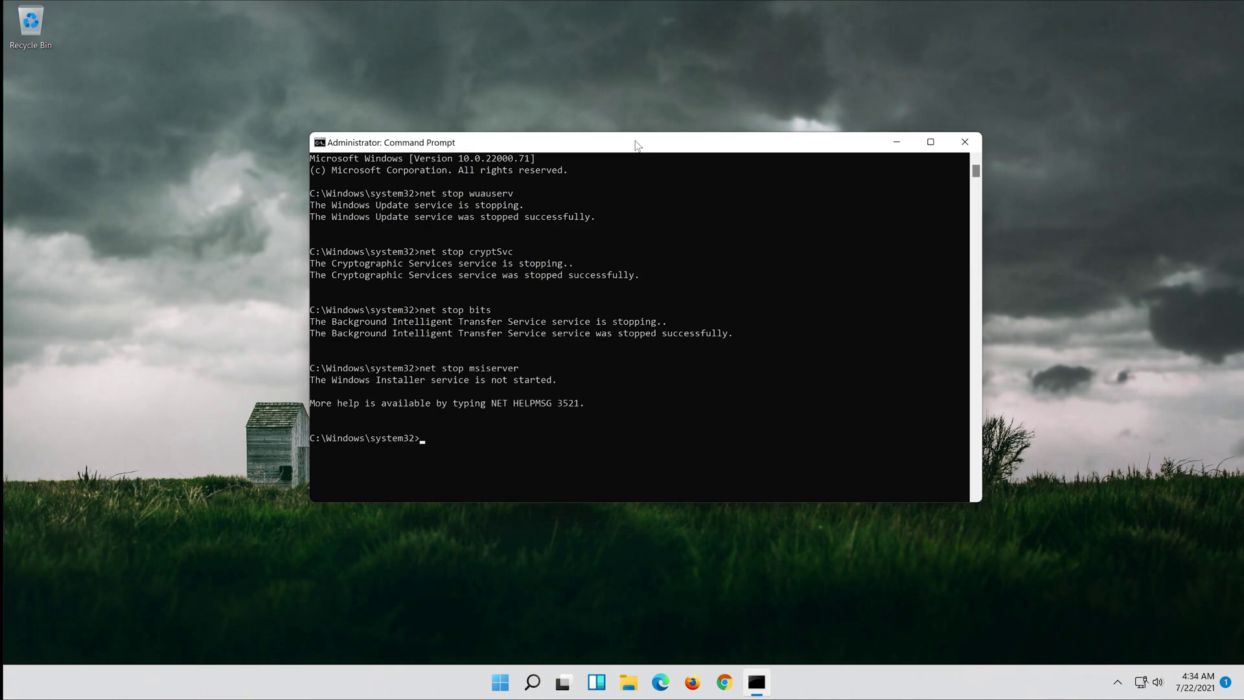
Rename the folder C:\Windows\SoftwareDistribution to SoftwareDistribution.old with the Ren command
type("R")
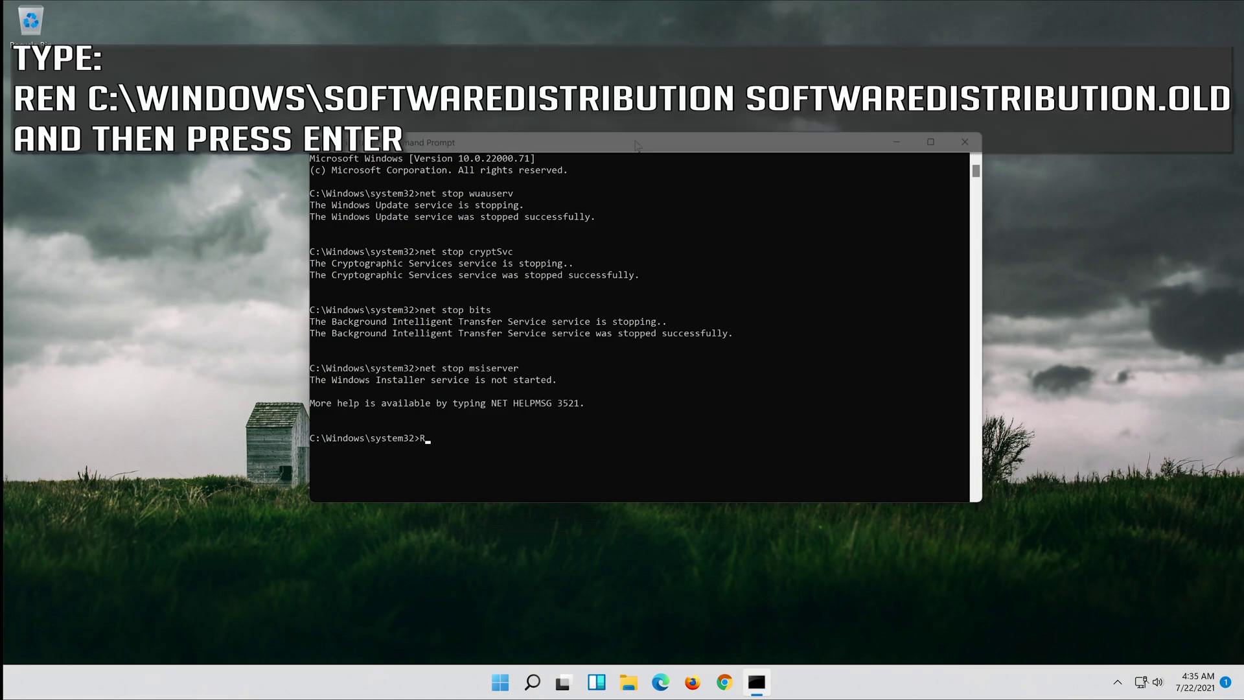
type("en C:\\Windows\\SoftwareDistribut")
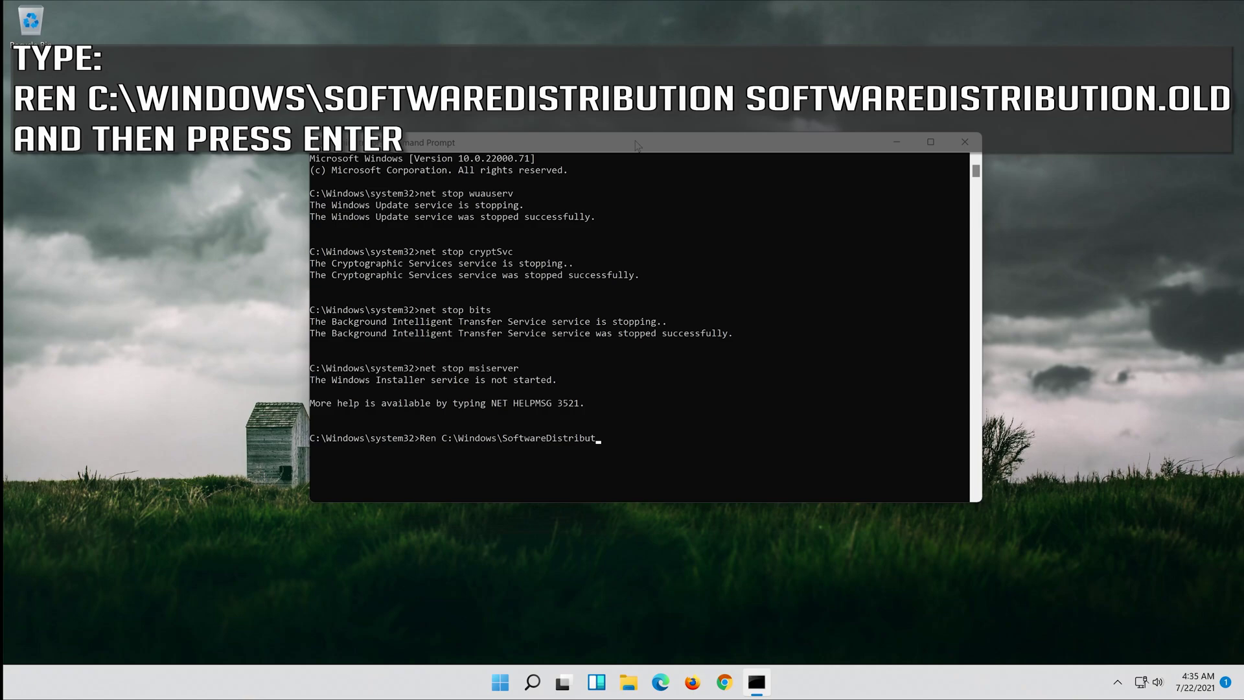
type("ion SoftwareDistribution.old")
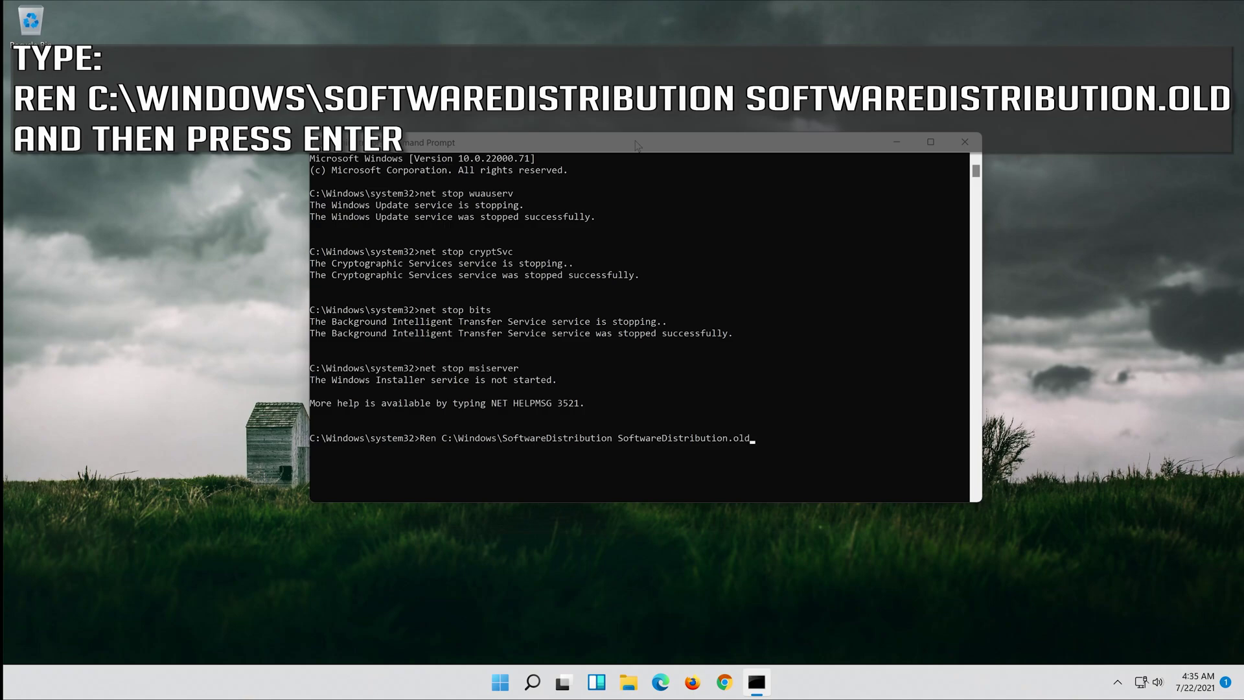
key("Return")
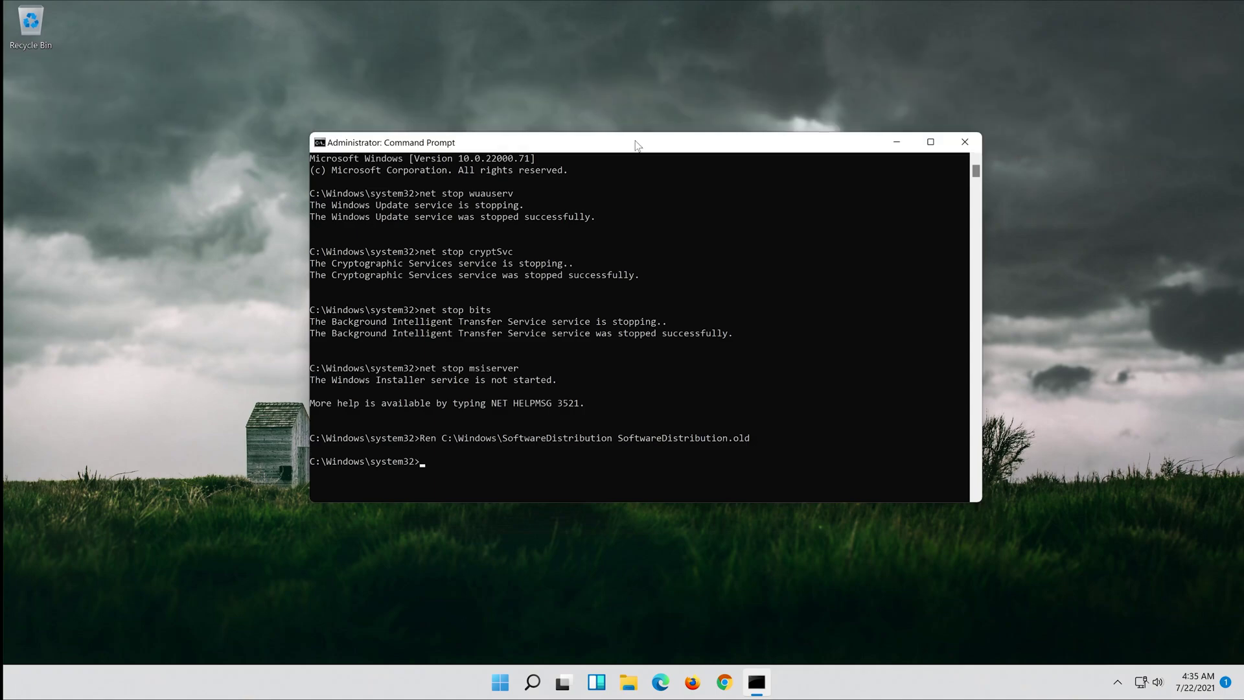
Rename the folder C:\Windows\System32\Catroot2 to Catroot2.old with the Ren command
type("Ren")
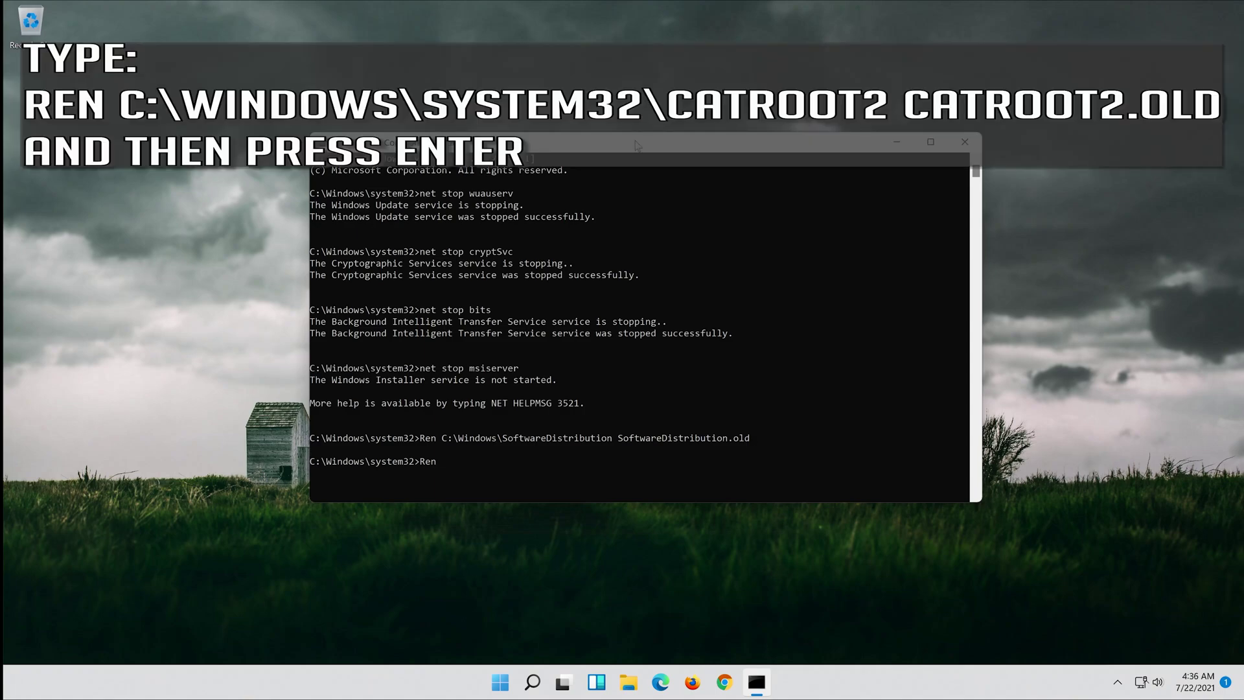
type(" C:\\Windows\\System32\\Catroot2")
type("Catr")
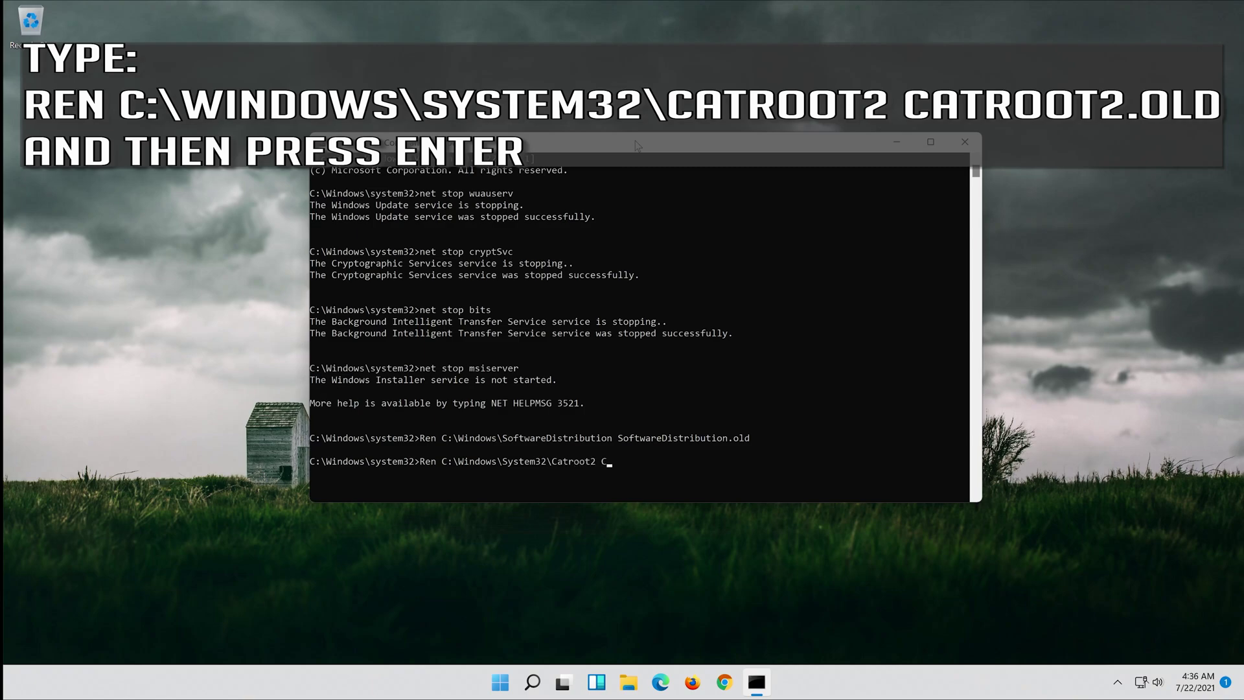
type("oot2.old")
key("Return")
Start the Windows Update and Cryptographic services again with net start wuauserv and net start cryptSvc
type("net start")
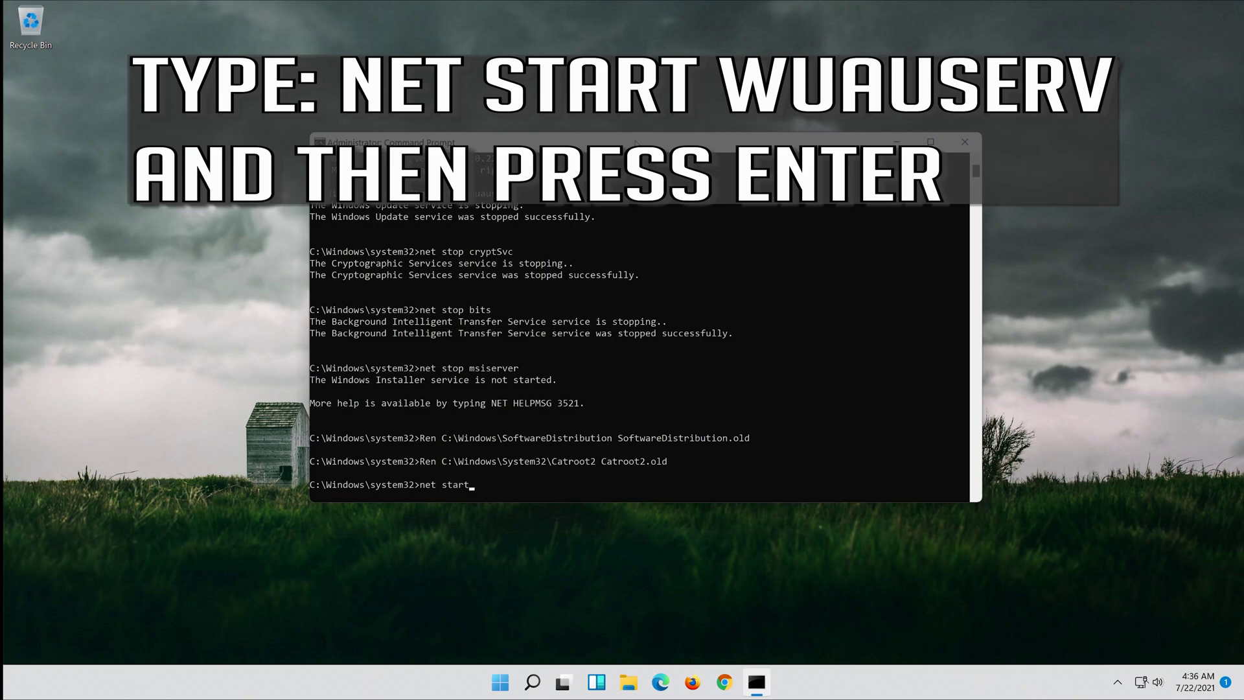
type(" wuauserv")
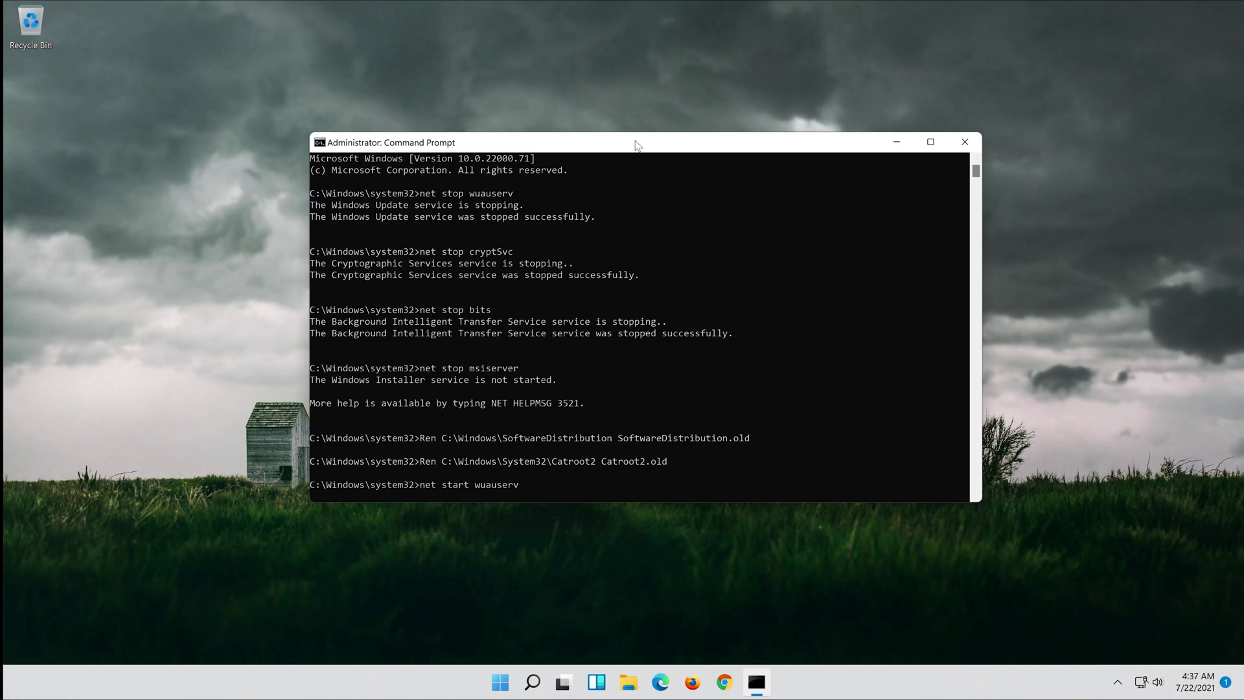
key("Return")
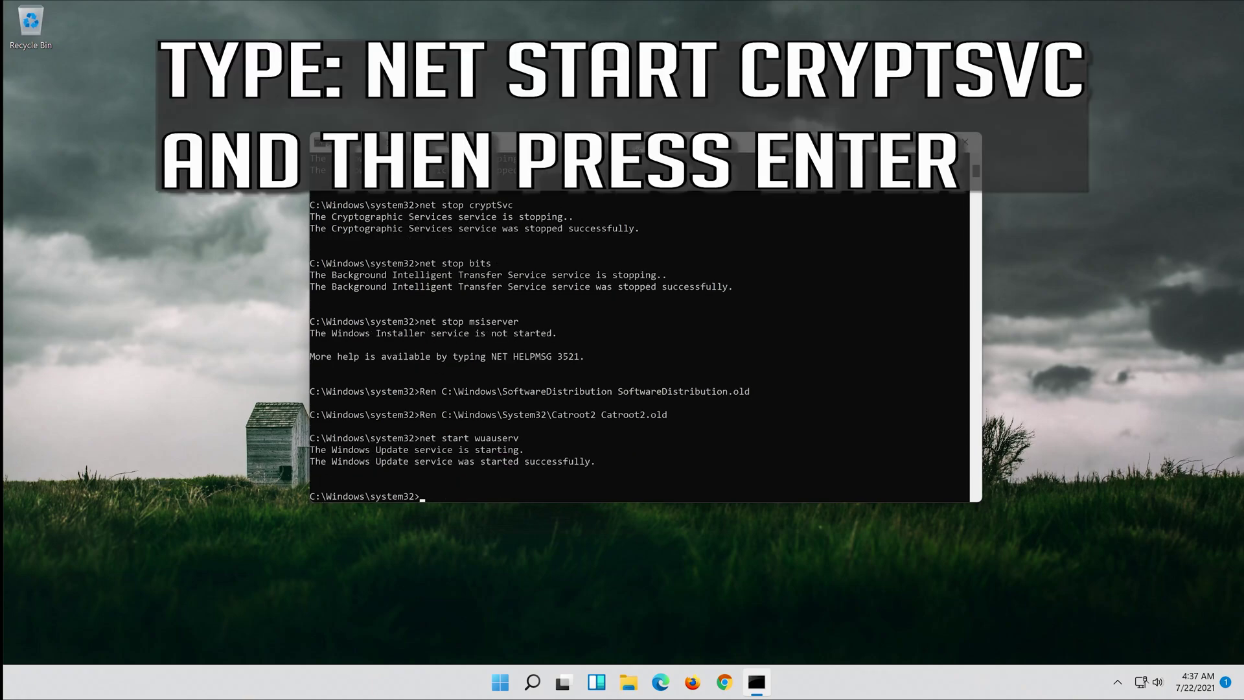
type("net start cryptSvc")
key("Return")
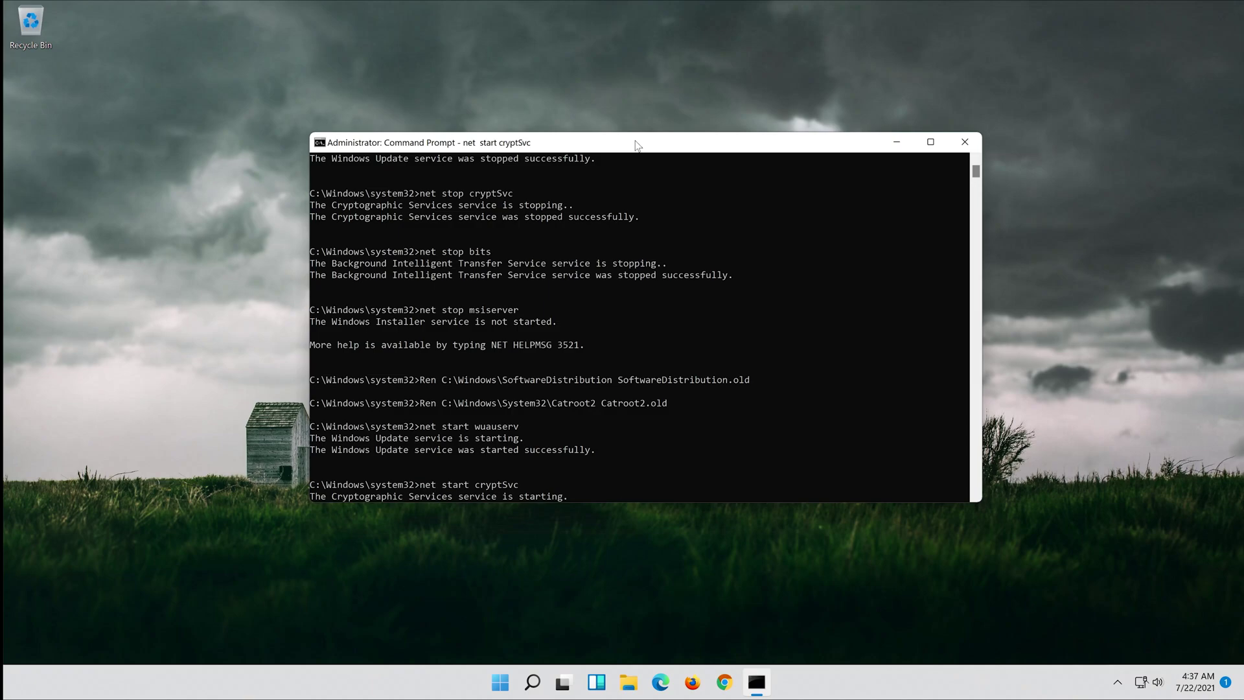
Start the Background Intelligent Transfer and Windows Installer services again with net start bits and net start msiserver
type("net start")
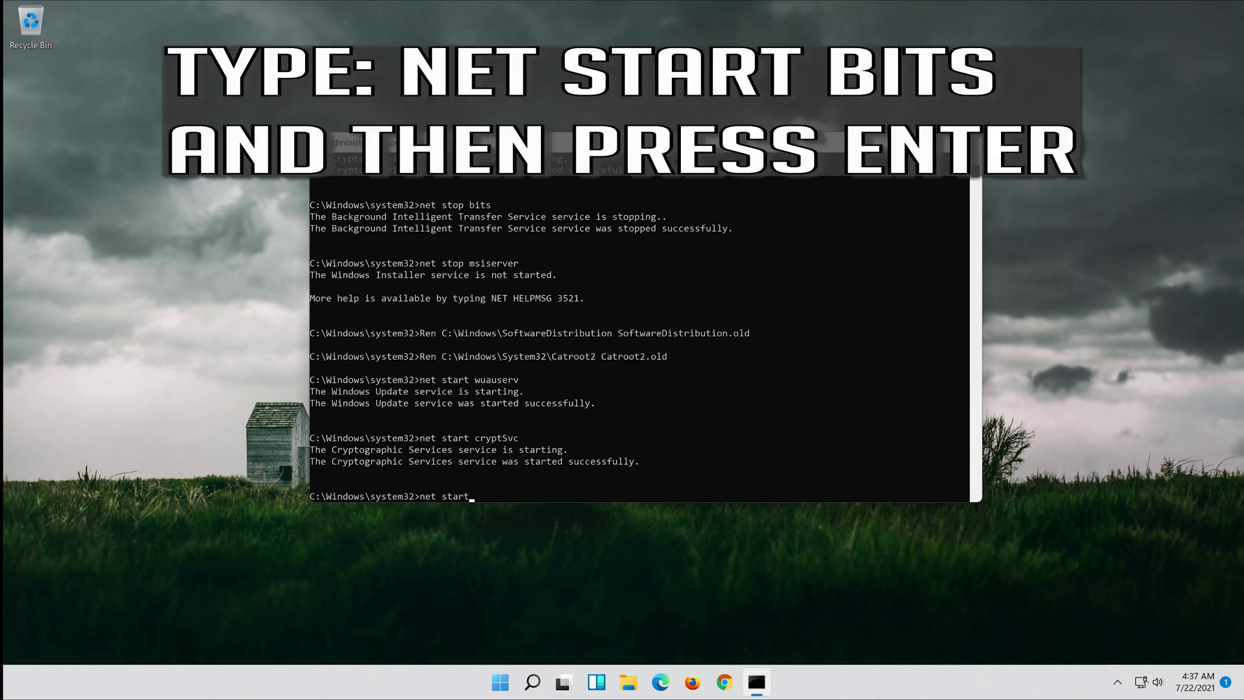
type(" bits")
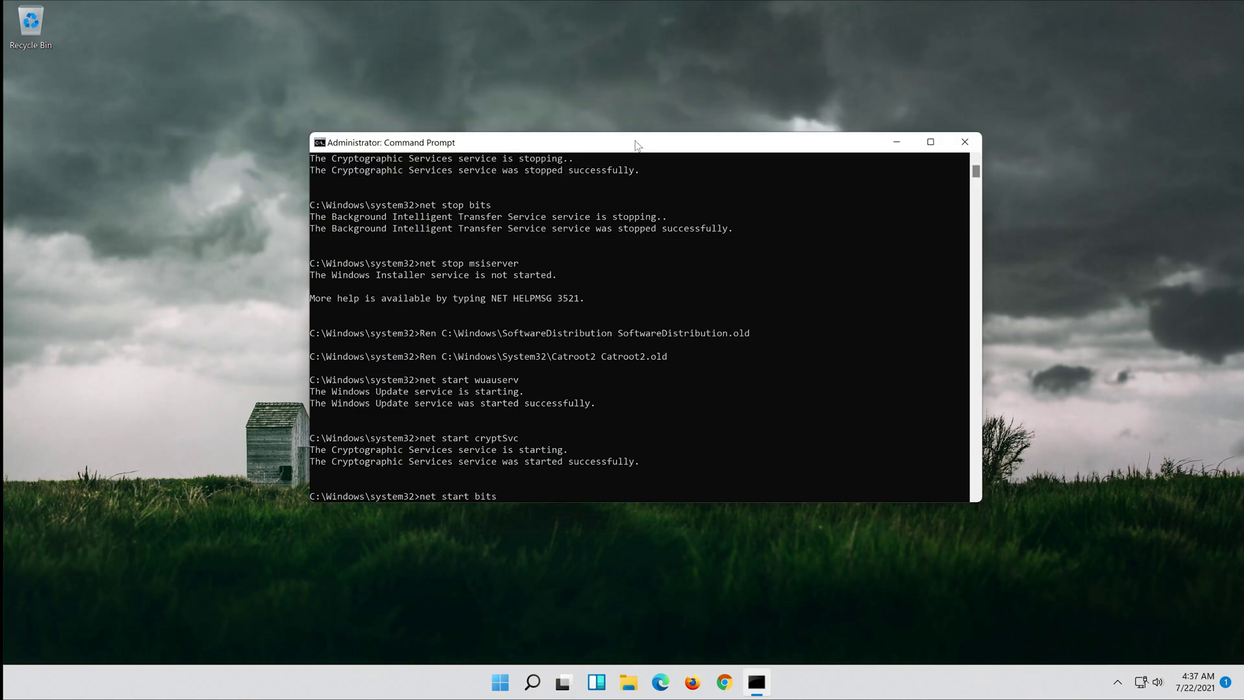
key("Return")
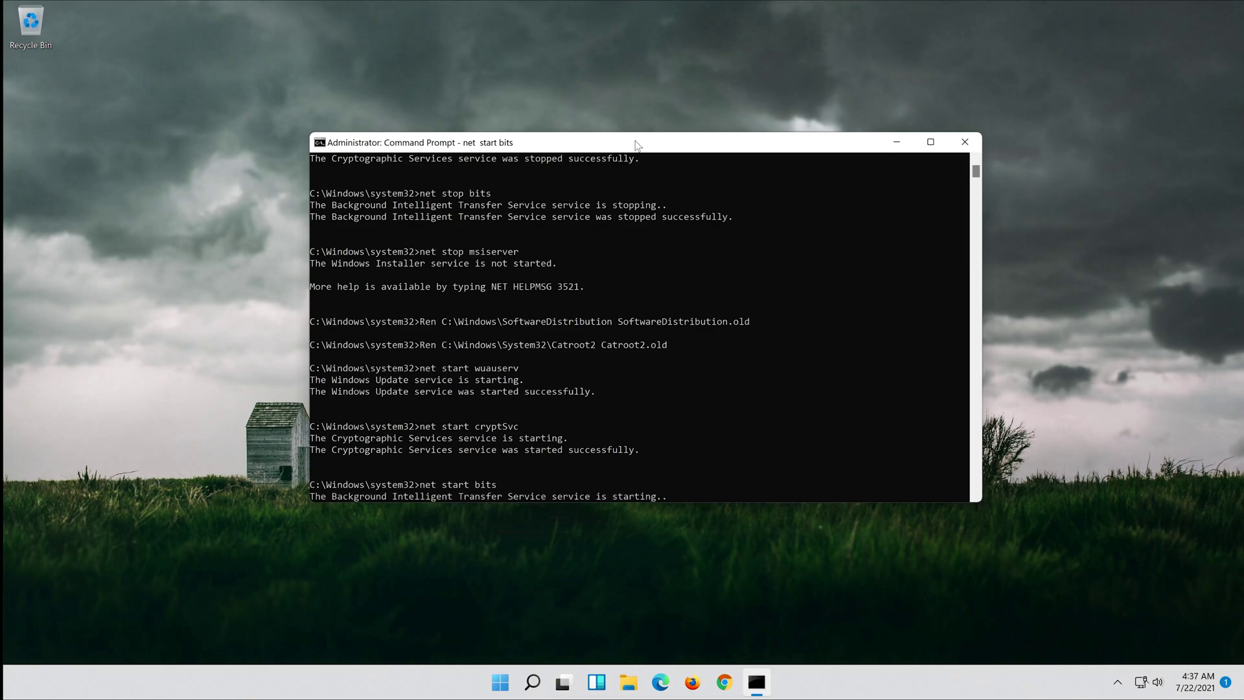
type("n")
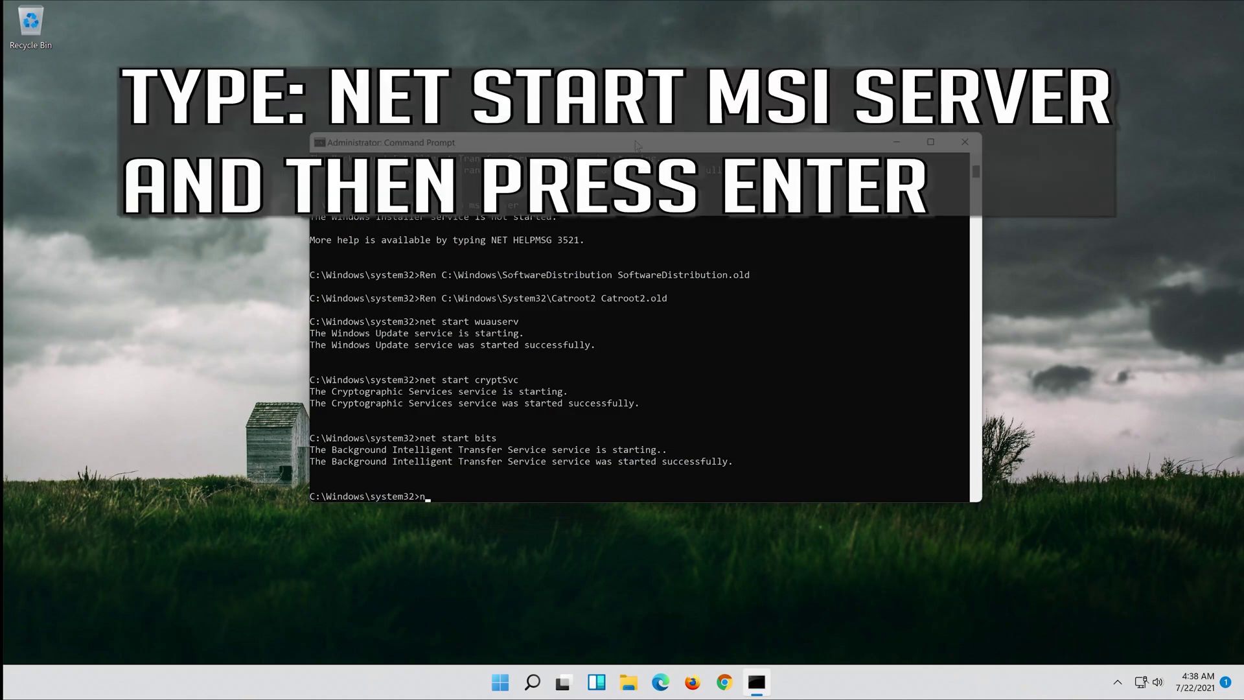
type("et start msiserver")
key("Return")
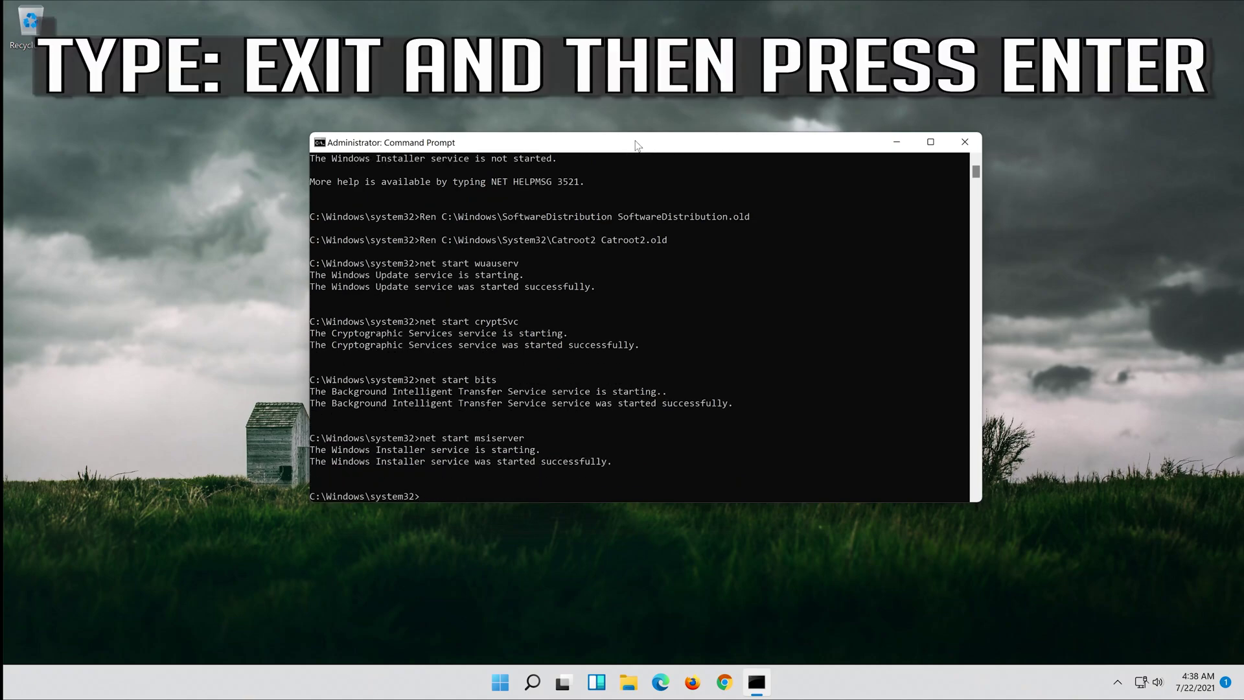
Close the Command Prompt with the exit command and restart the computer
type("exit")
key("Return")
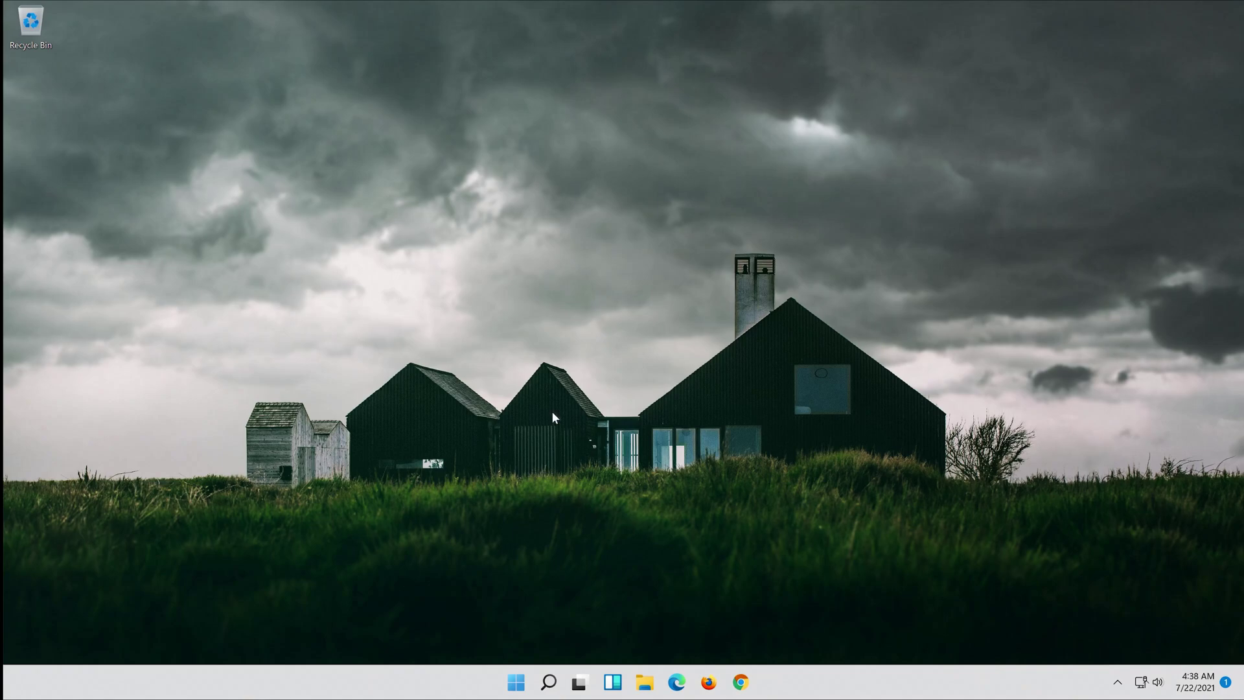
left_click(512, 685)
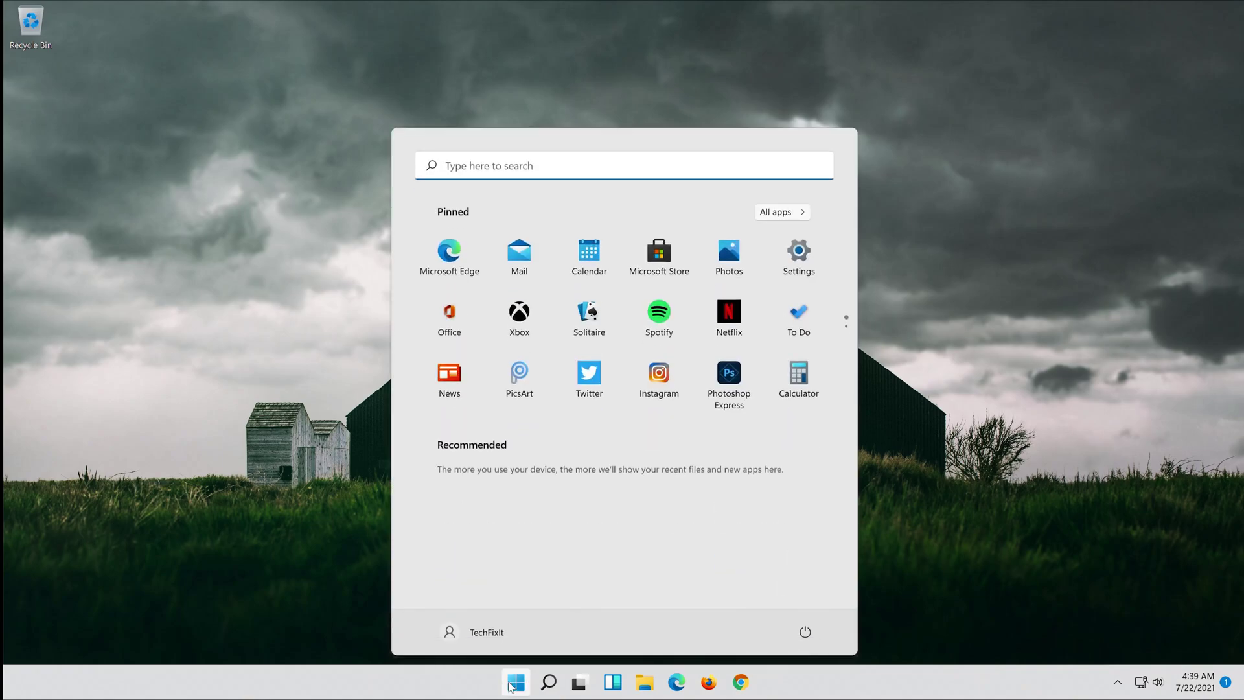
left_click(805, 633)
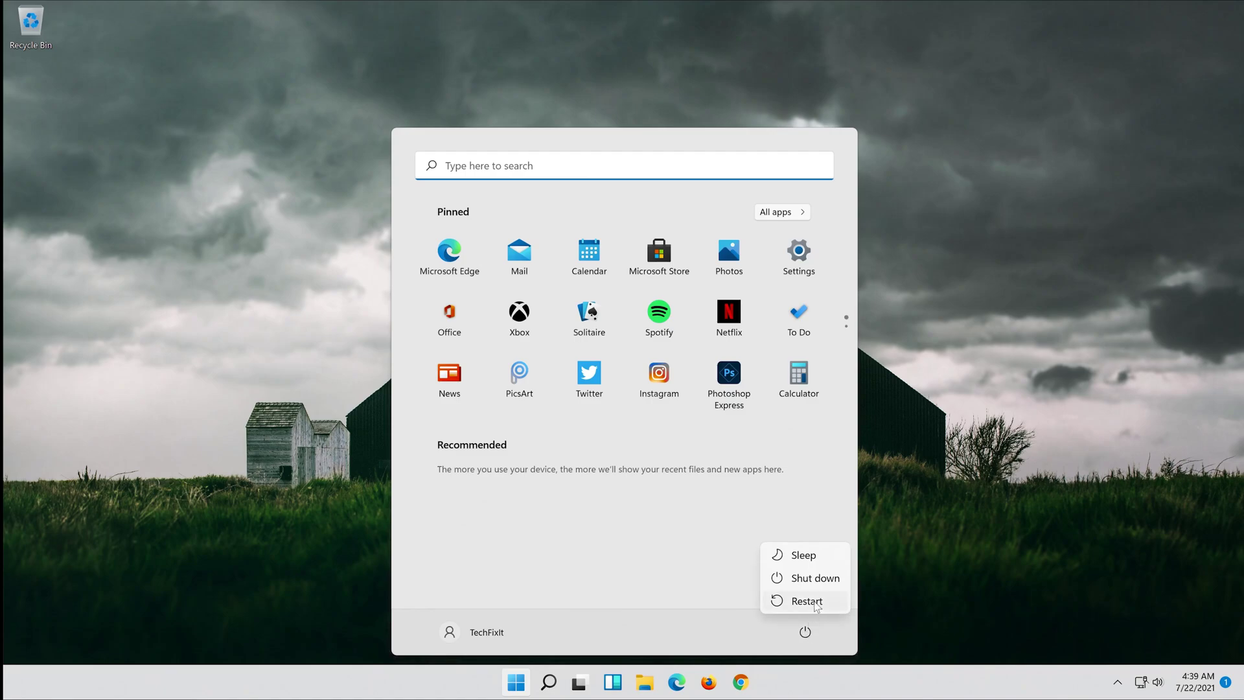
left_click(807, 601)
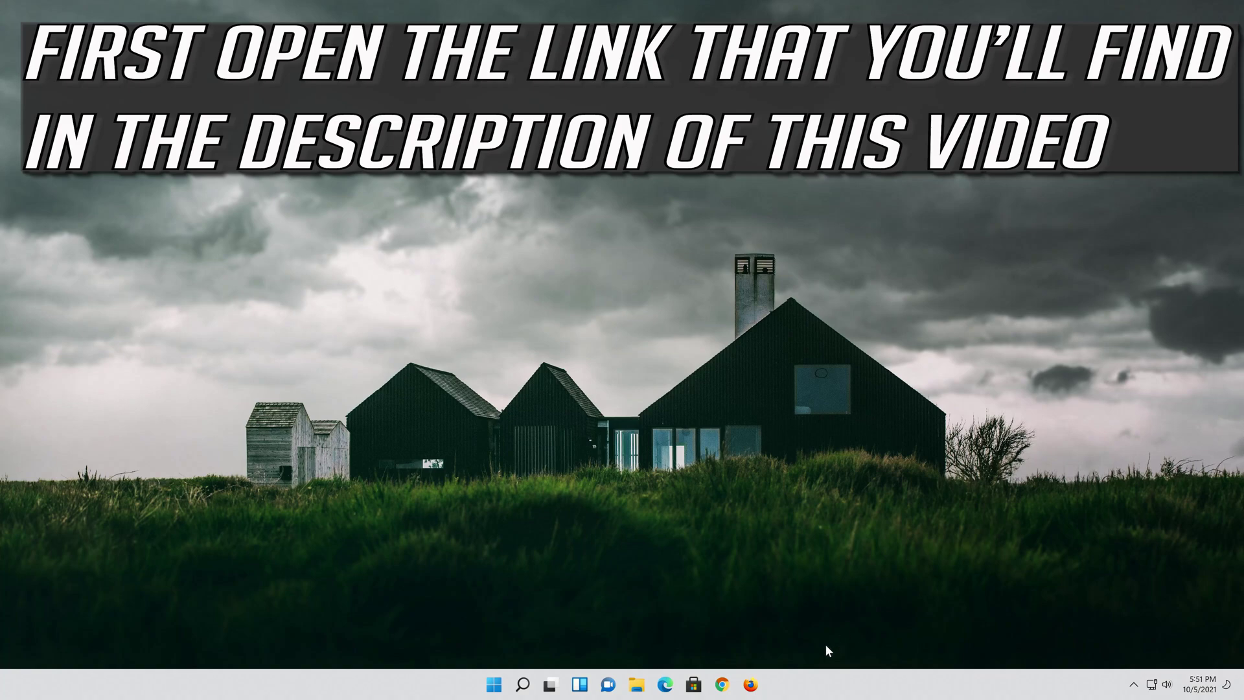
left_click(751, 685)
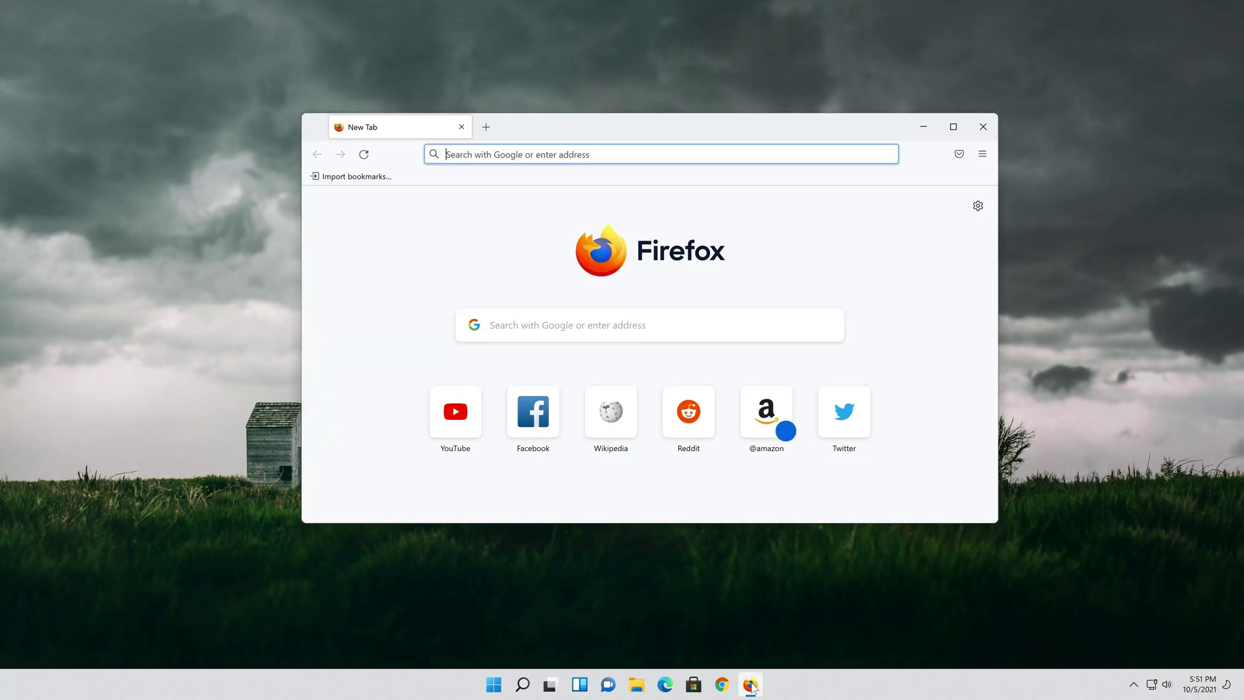
right_click(605, 155)
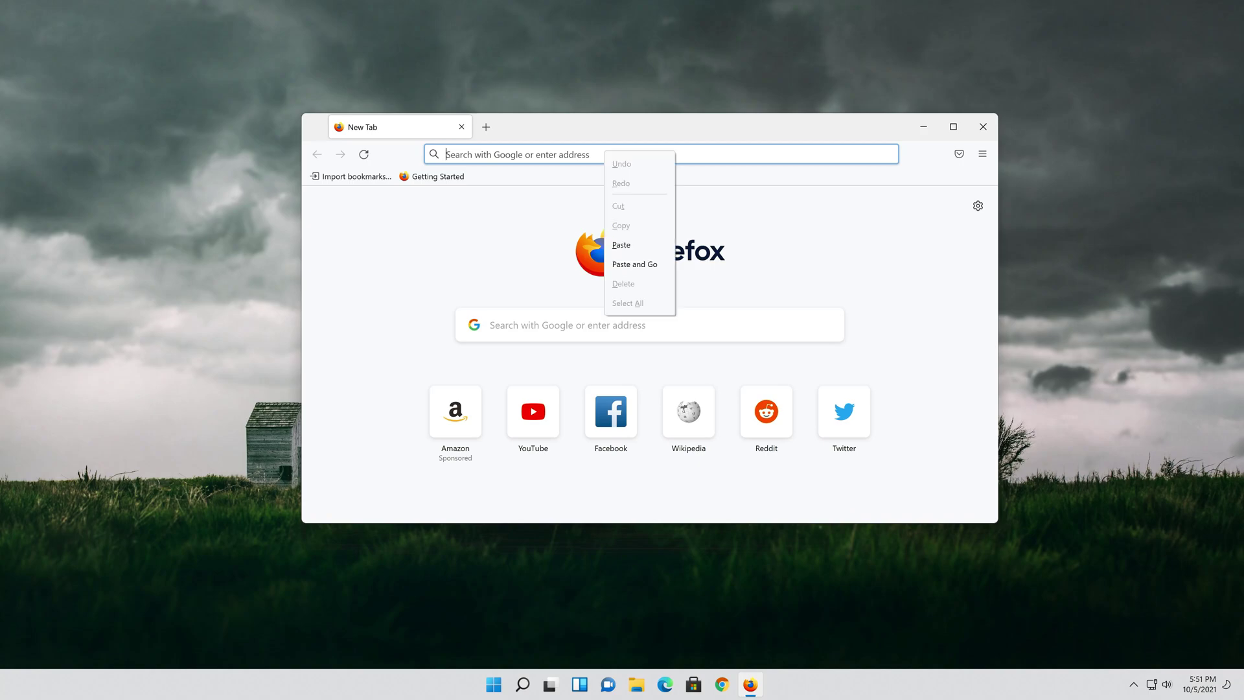
left_click(634, 263)
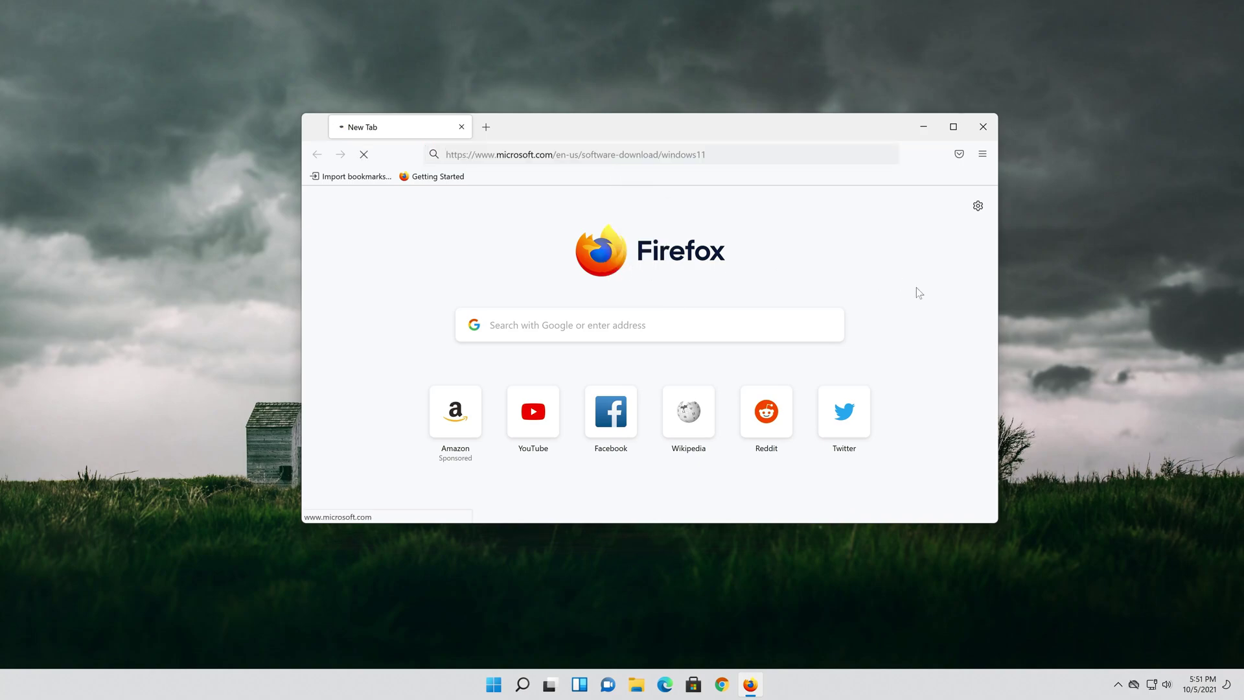
Download MediaCreationToolW11.exe from the Create Windows 11 Installation Media section, save the file and close the browser
scroll(947, 314, "down", 5)
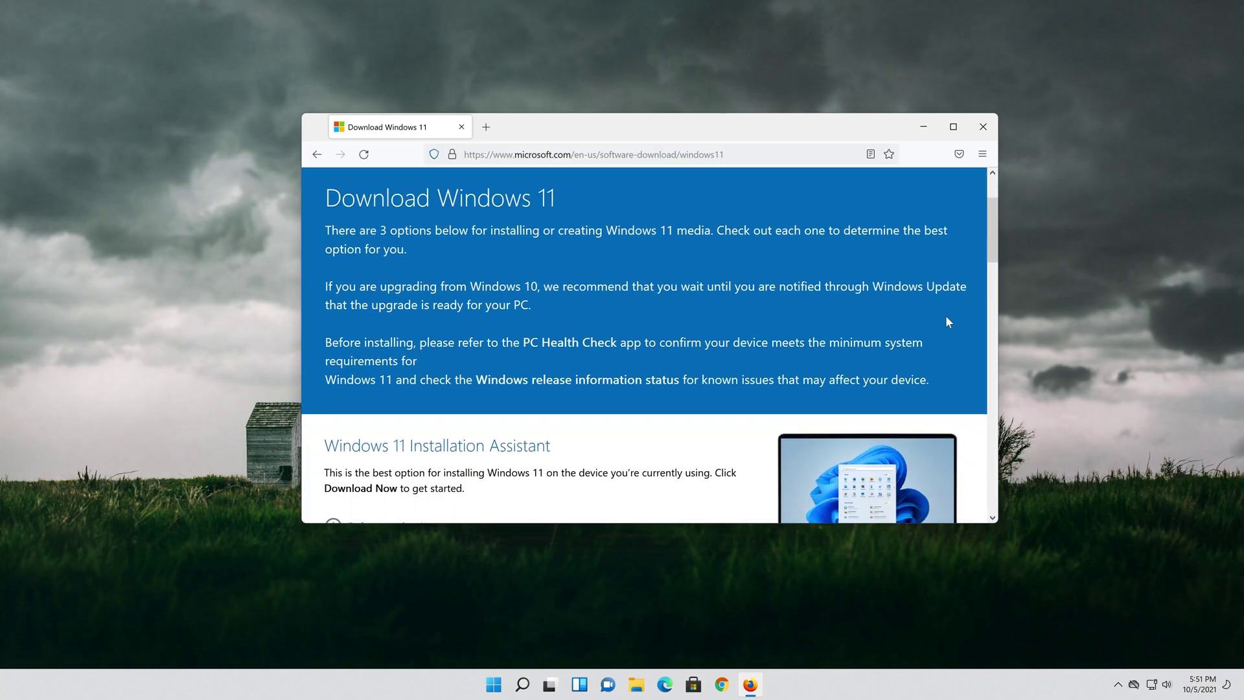
scroll(946, 317, "down", 5)
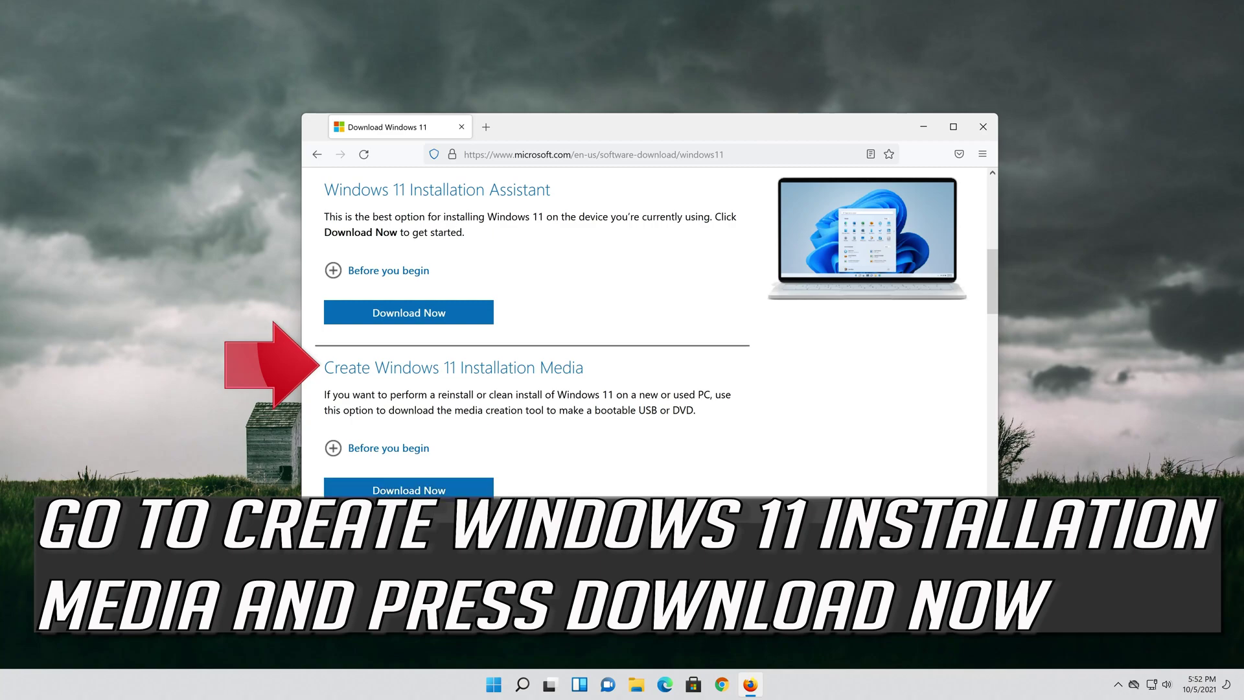
left_click(409, 490)
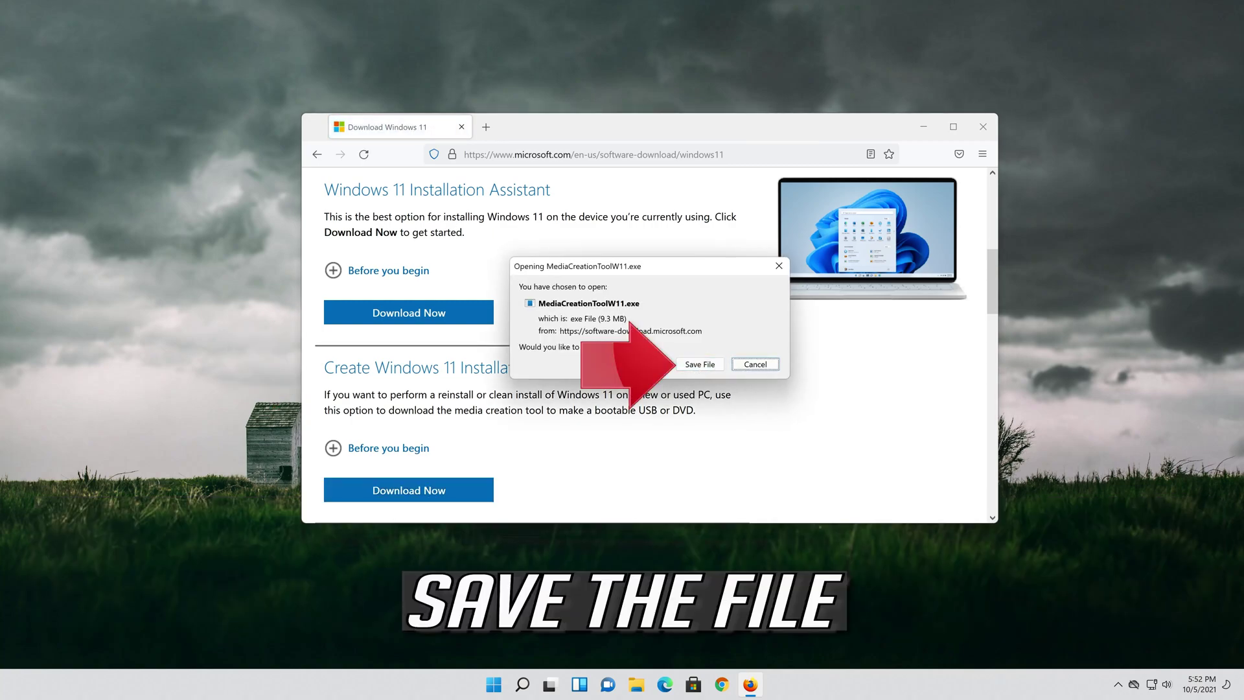
left_click(698, 370)
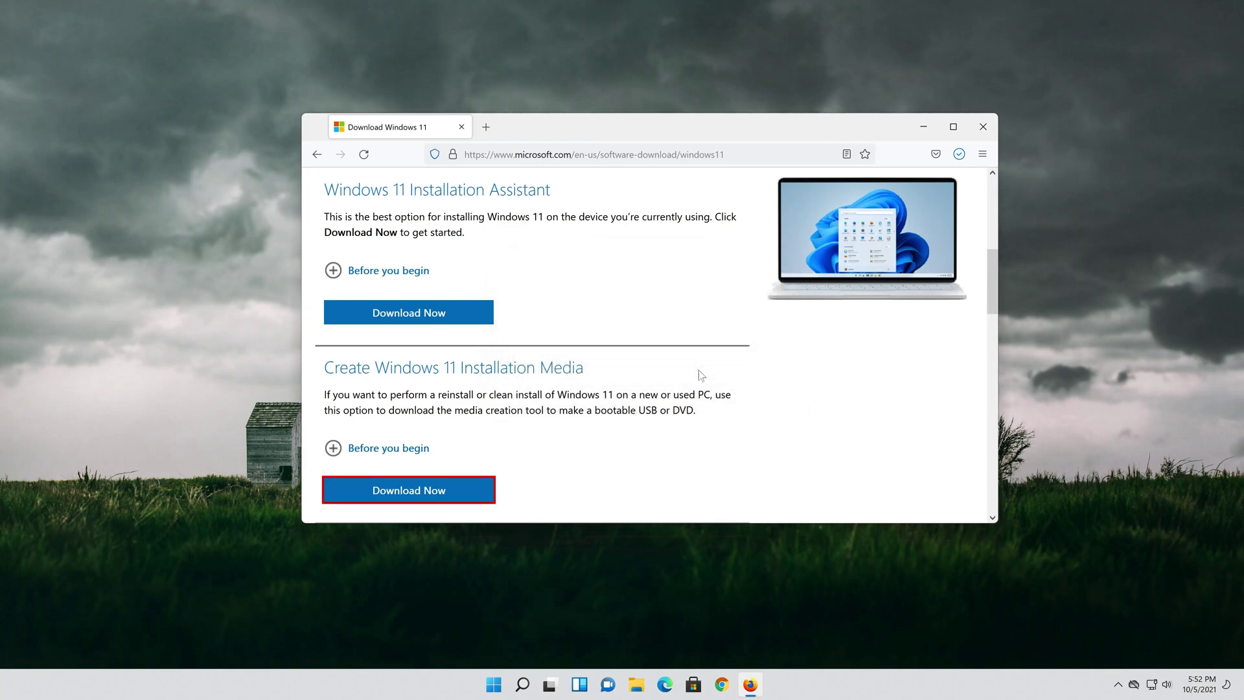
left_click(983, 133)
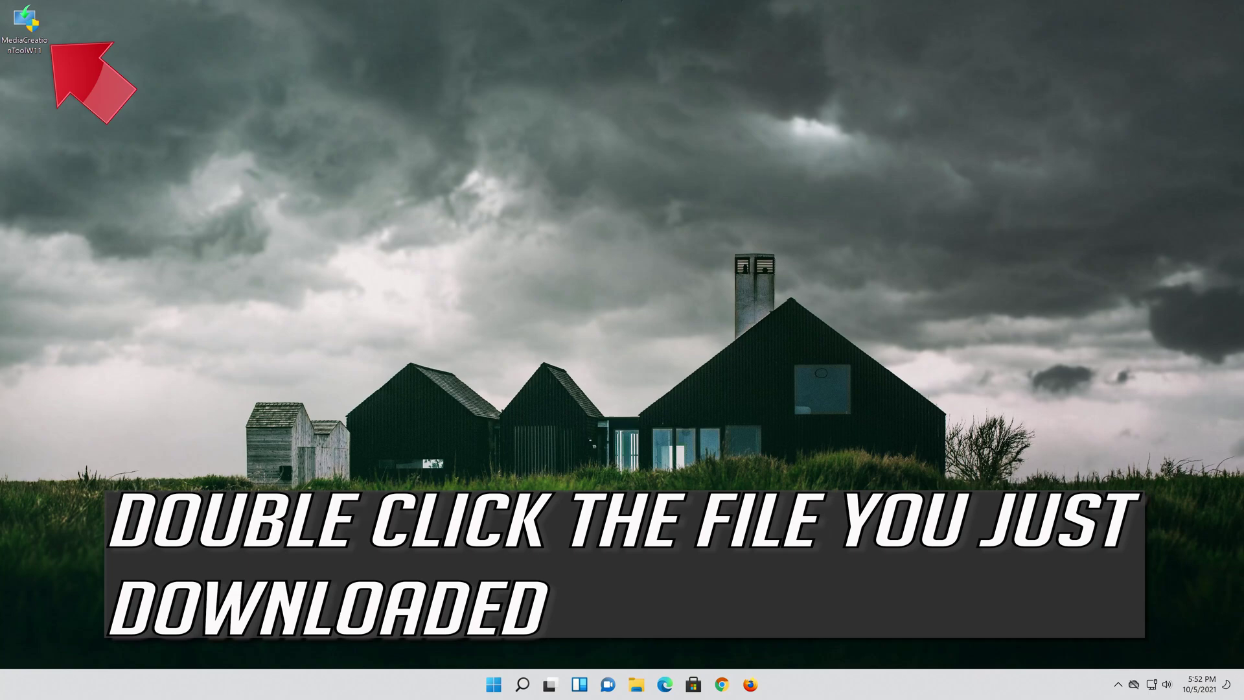
Run the downloaded MediaCreationToolW11 file, allow it to make changes to the device and accept its license terms
double_click(33, 37)
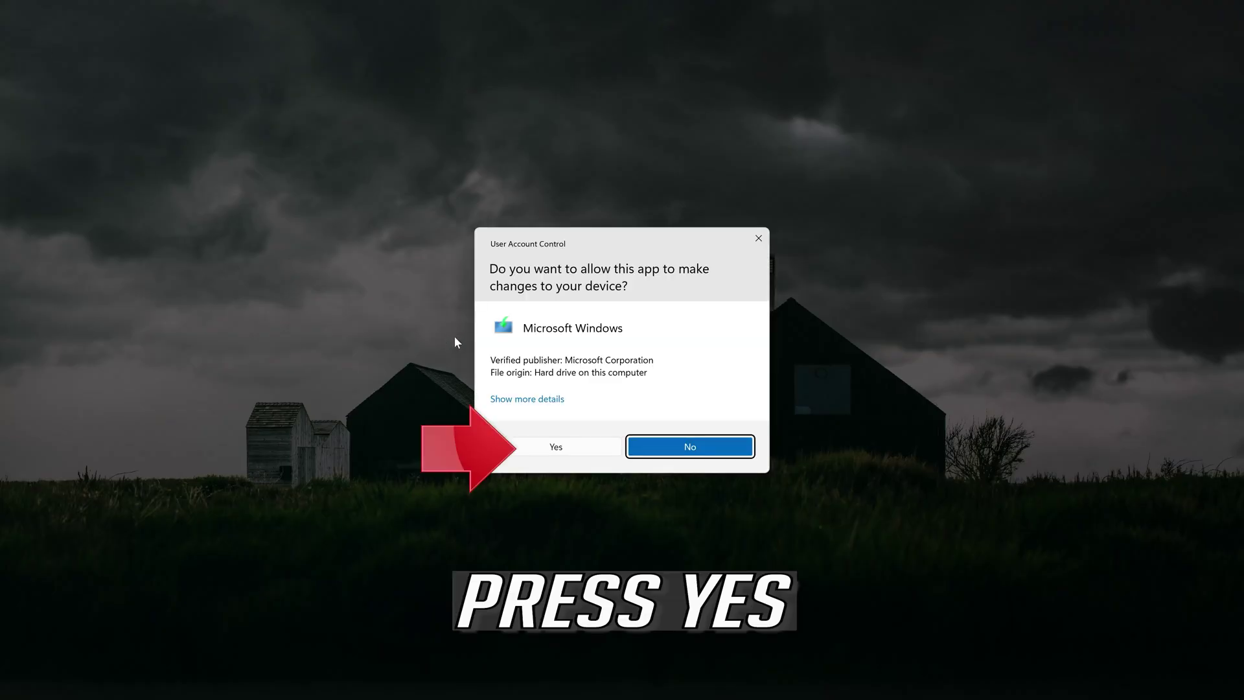
left_click(555, 447)
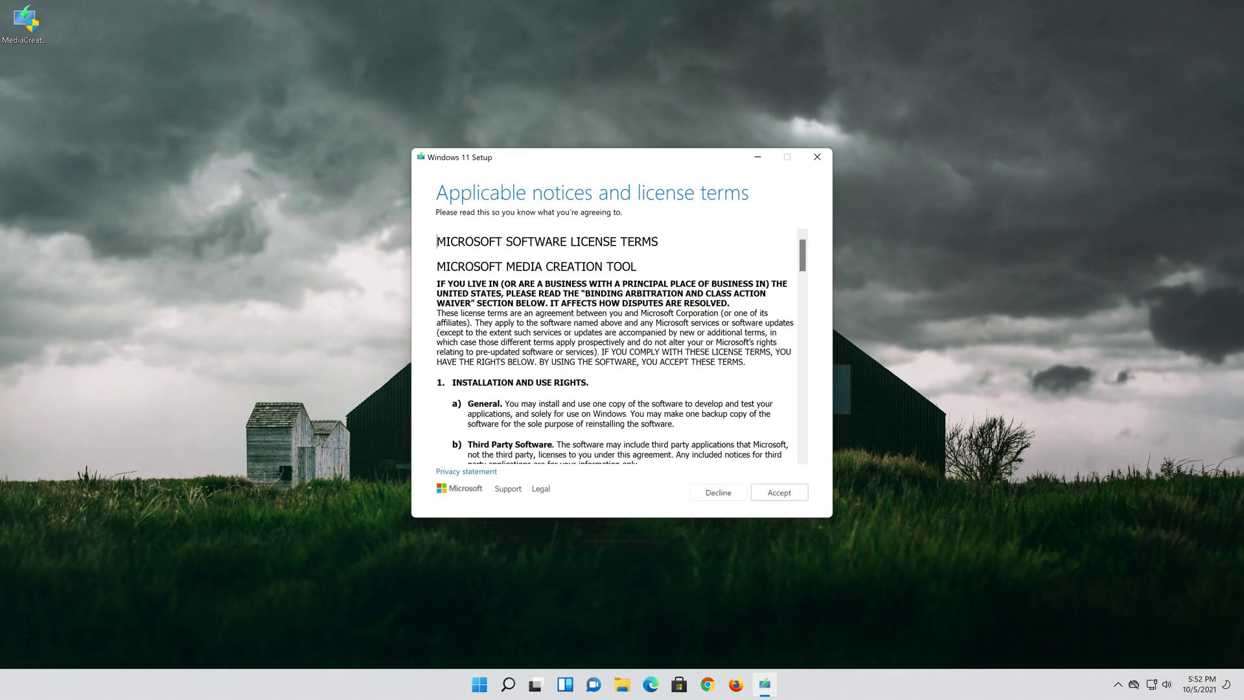
left_click(781, 493)
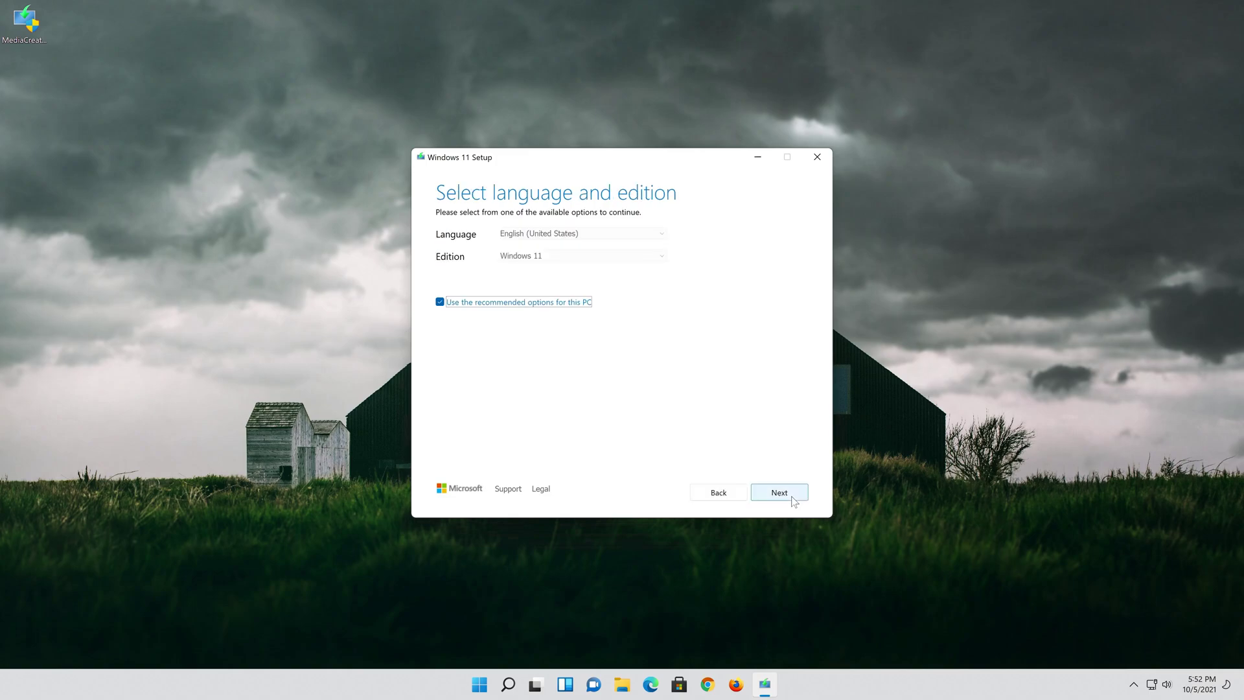
Continue with the recommended options for this PC: language English (United States) and edition Windows 11
left_click(440, 302)
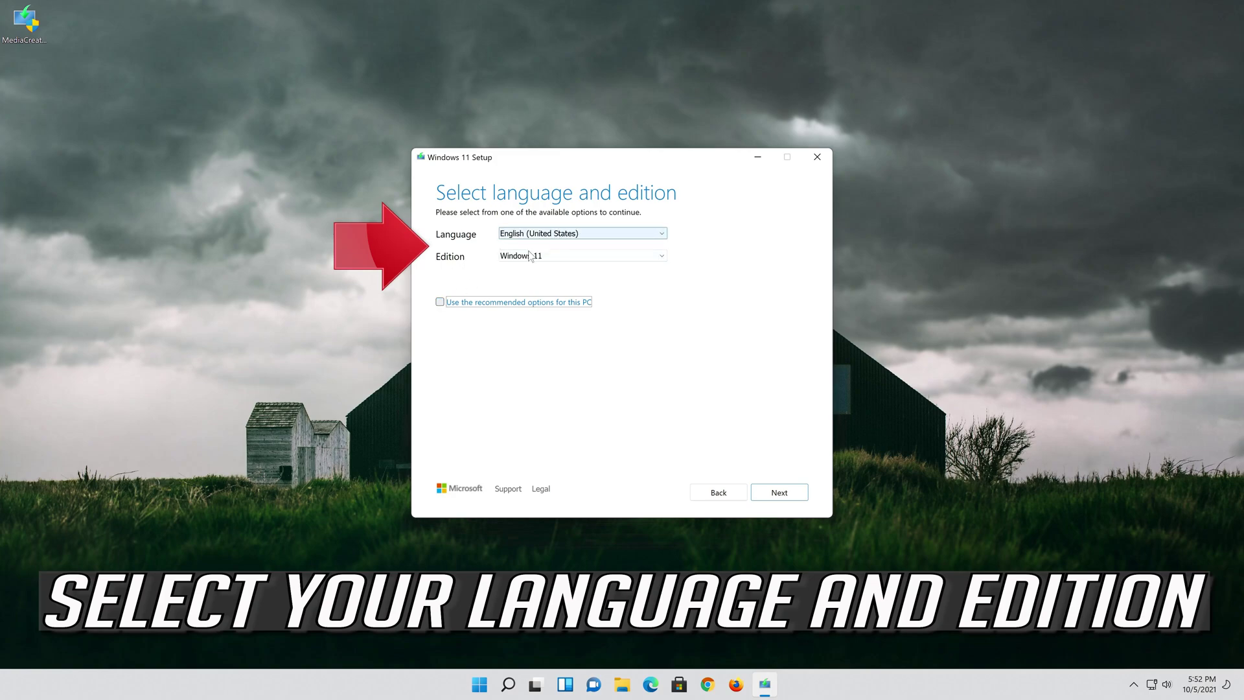
left_click(440, 302)
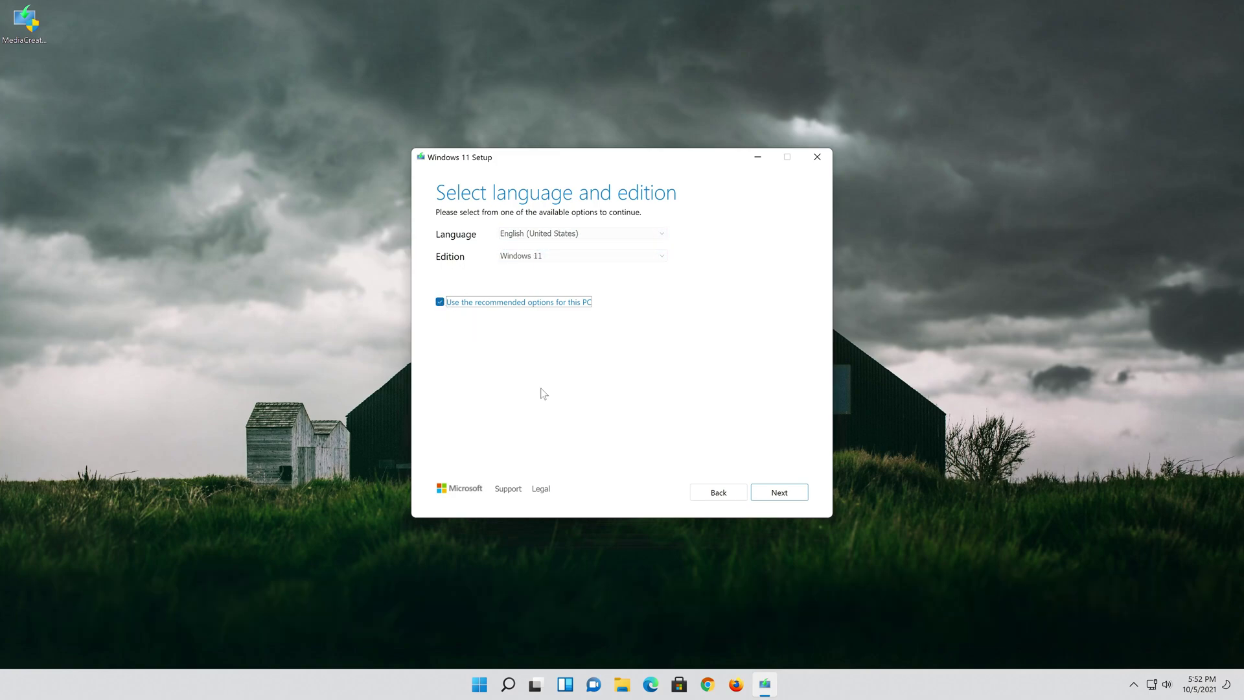
left_click(782, 495)
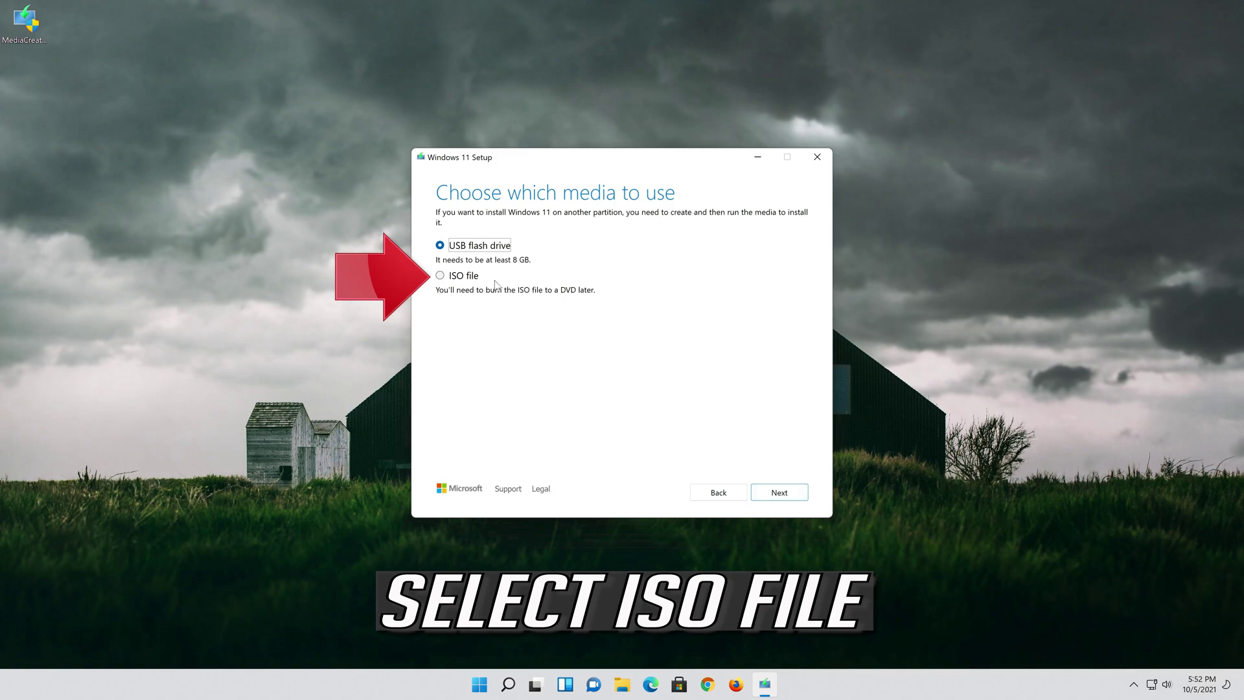
Choose ISO file as the installation media and save it to the Desktop under the name Windows 11
left_click(442, 277)
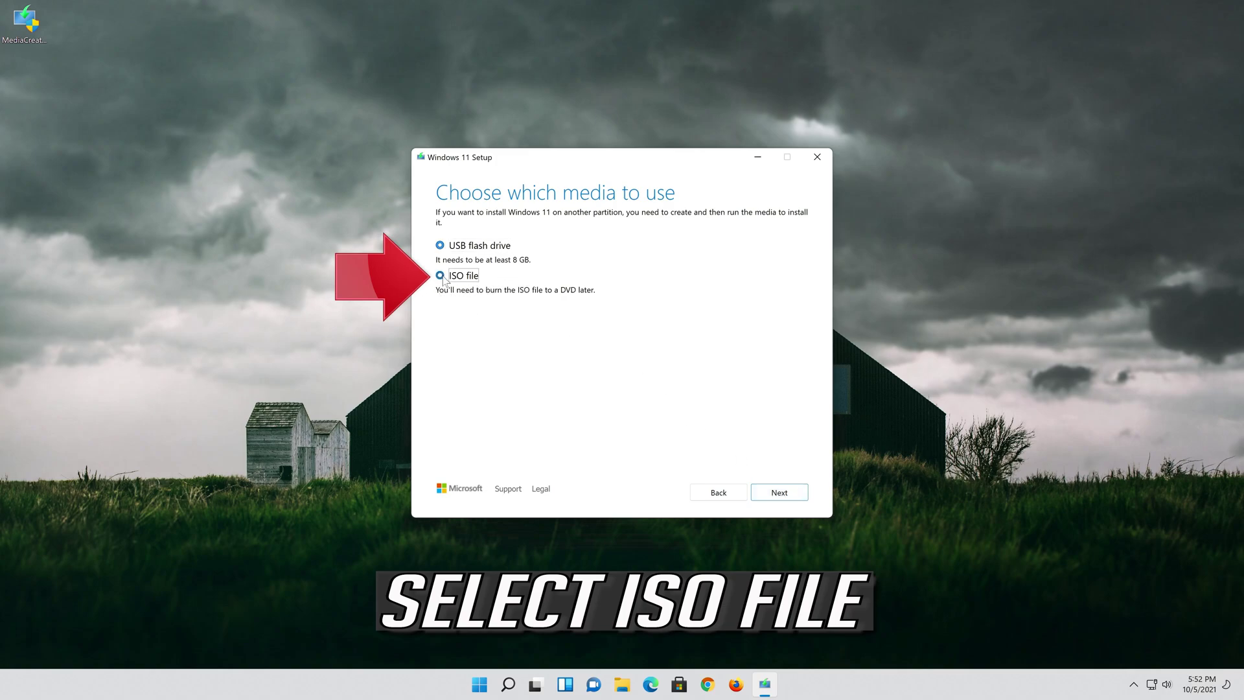
left_click(784, 494)
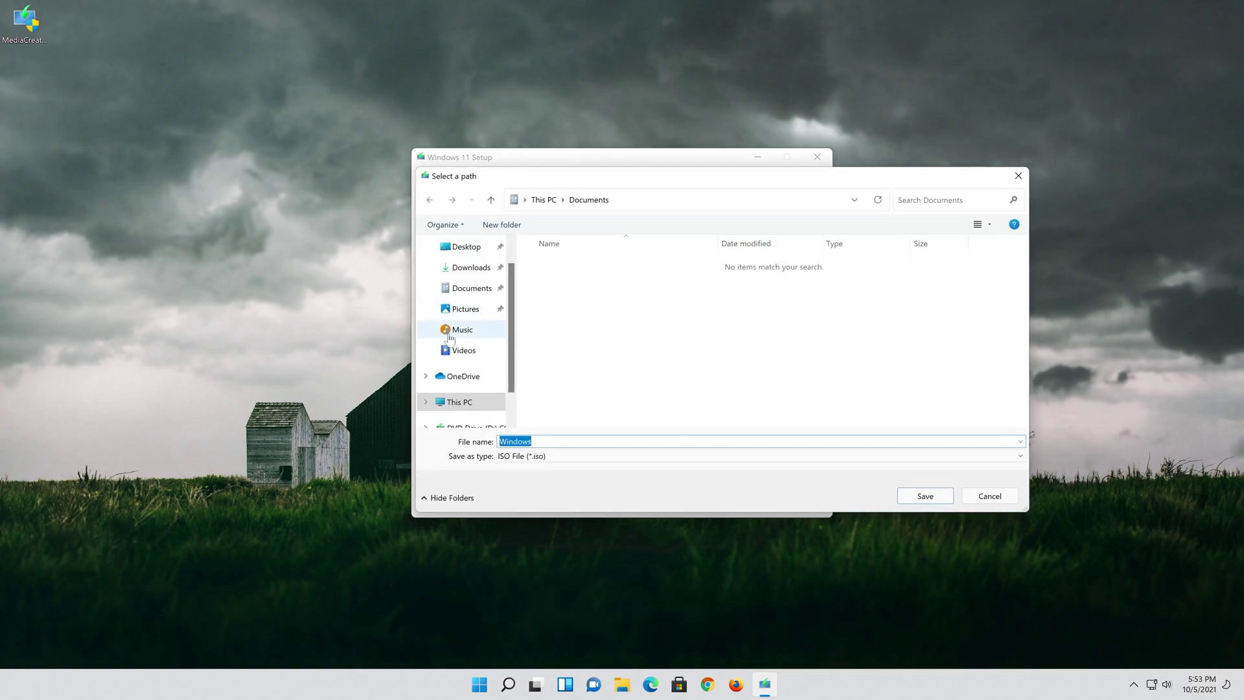
left_click(480, 254)
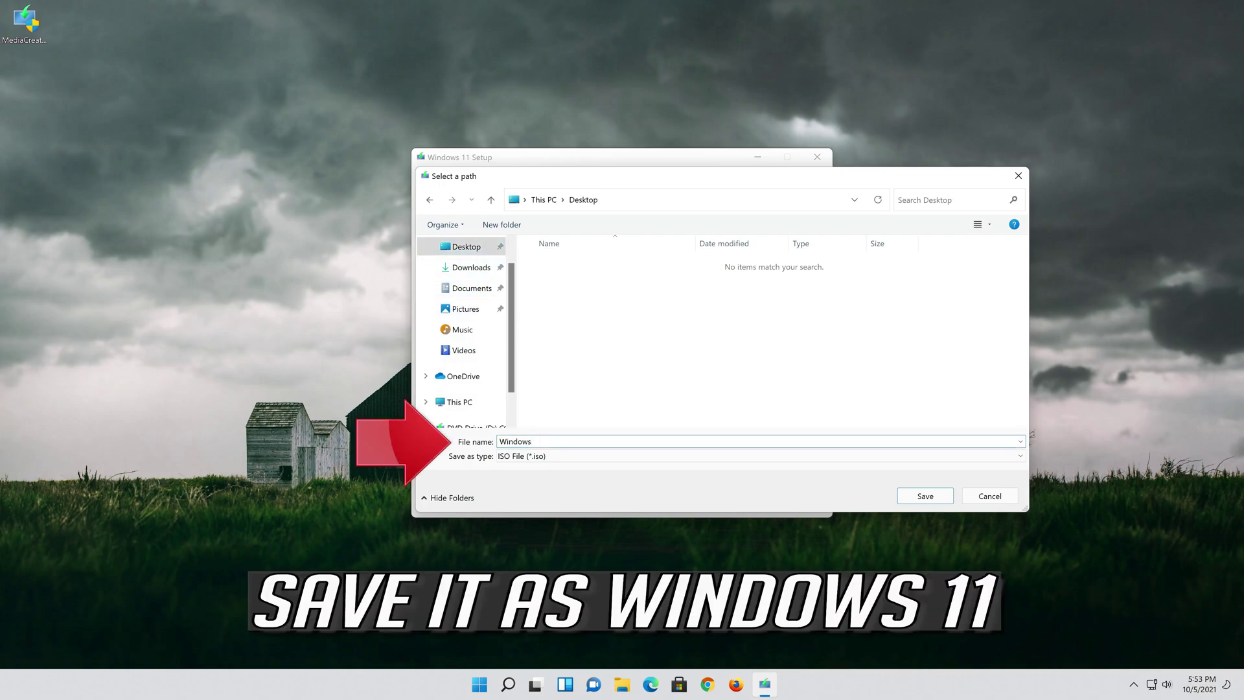
type("11")
left_click(937, 502)
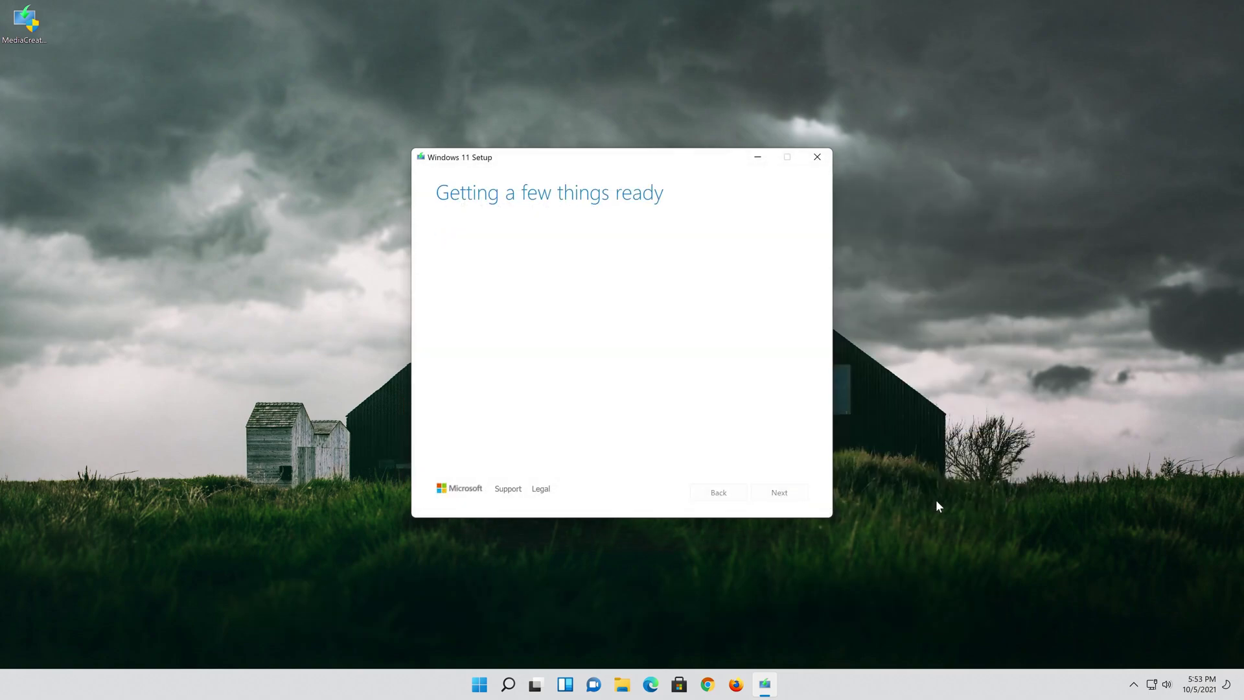
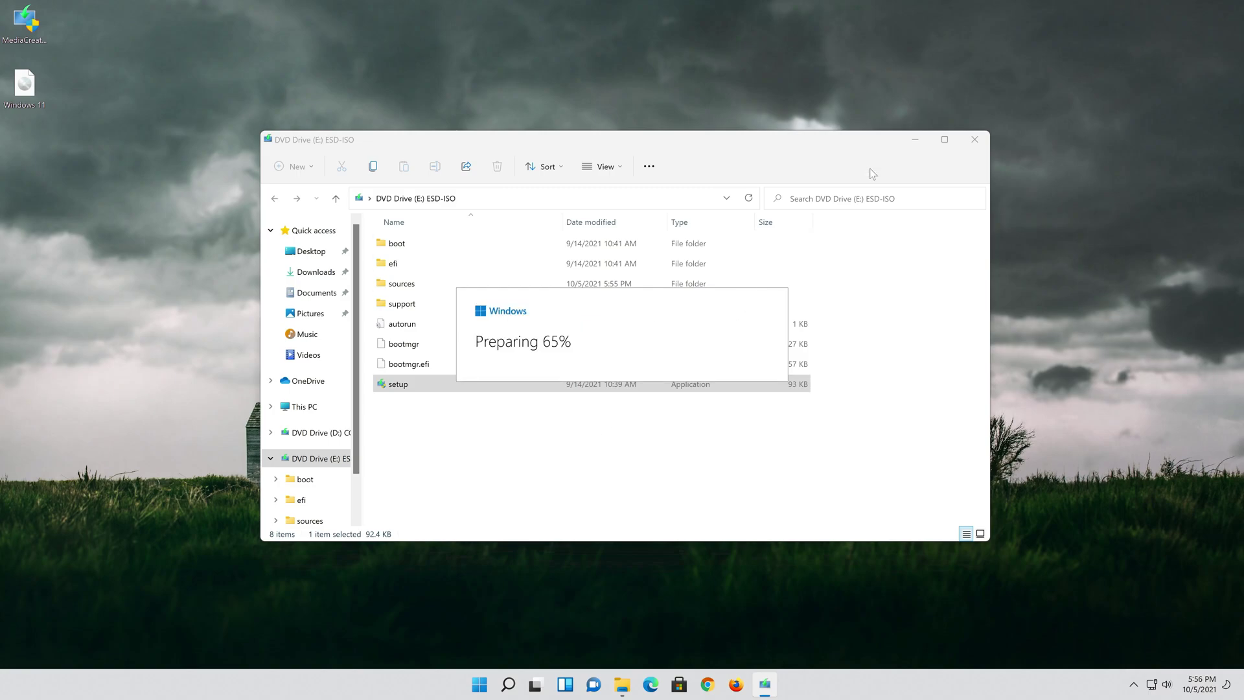
Close the DVD Drive (E:) ESD-ISO window, proceed with the Windows 11 installation and accept the license terms
left_click(973, 139)
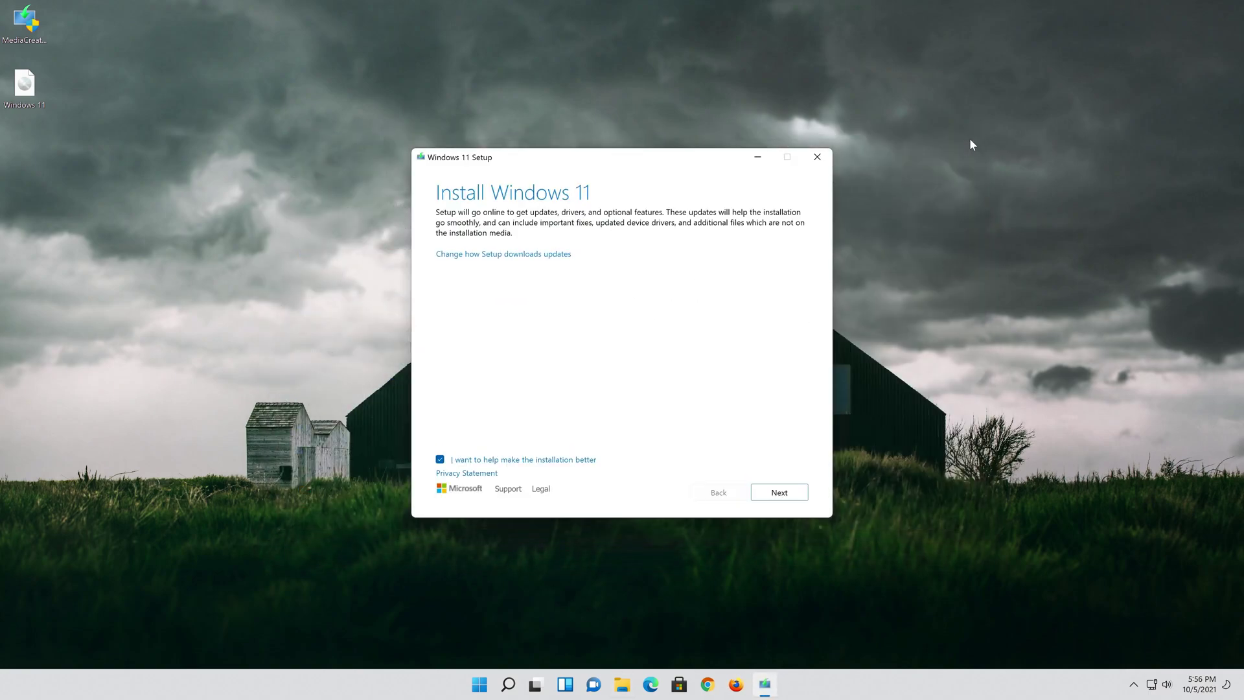
left_click(790, 498)
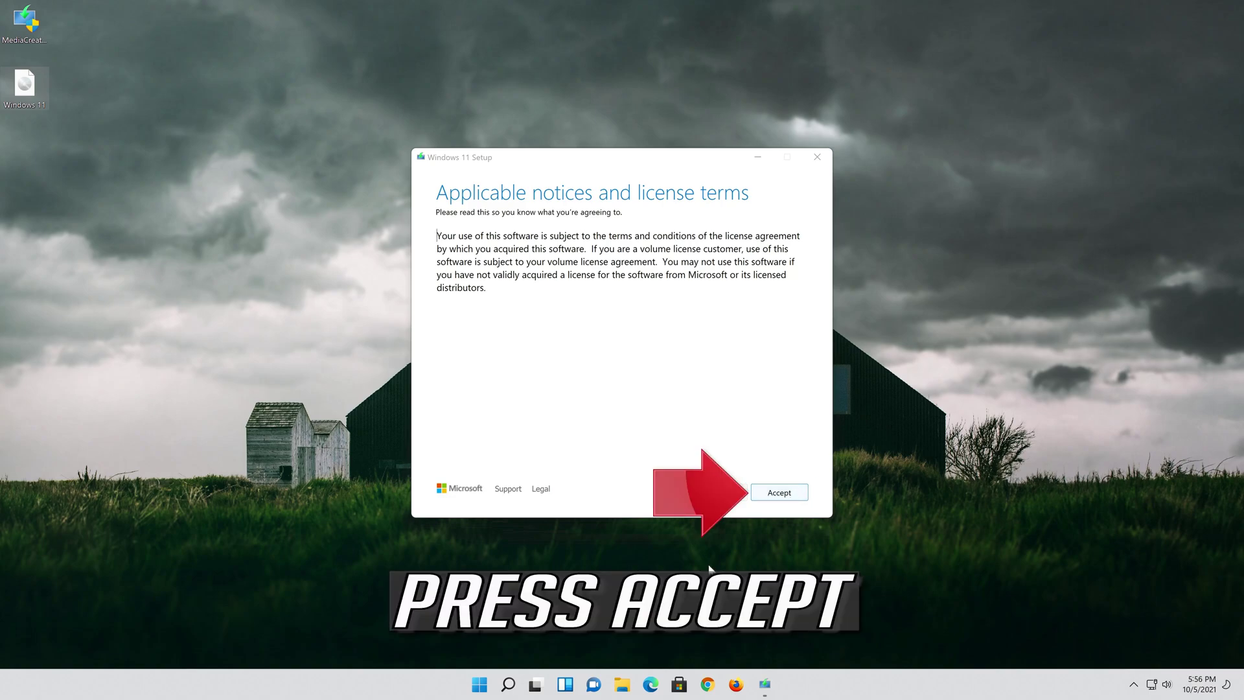
left_click(786, 496)
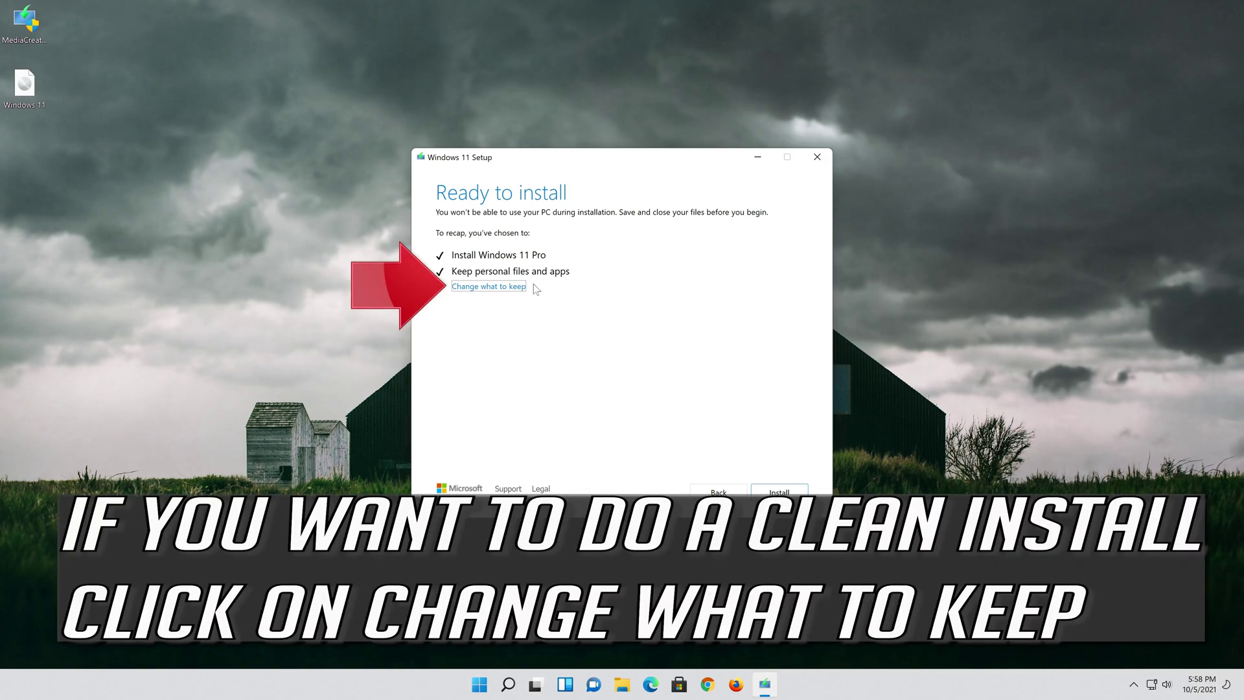
Review the choice of what to keep and continue with Keep personal files and apps
left_click(504, 286)
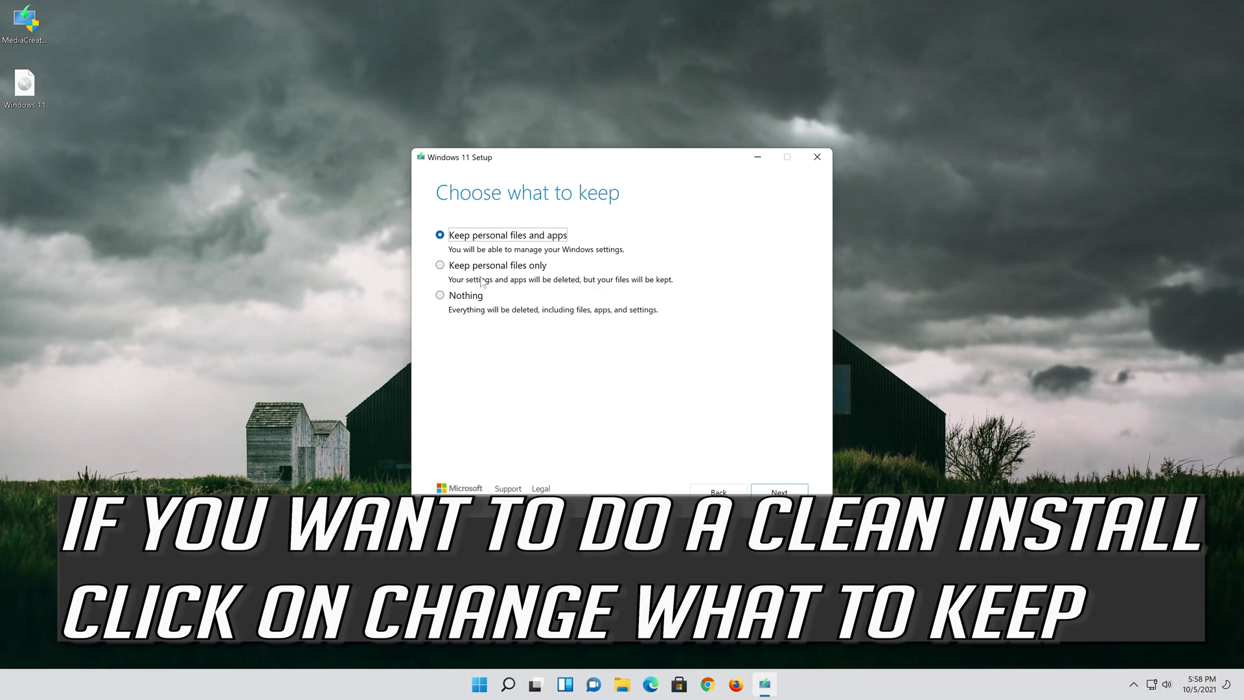
left_click(787, 495)
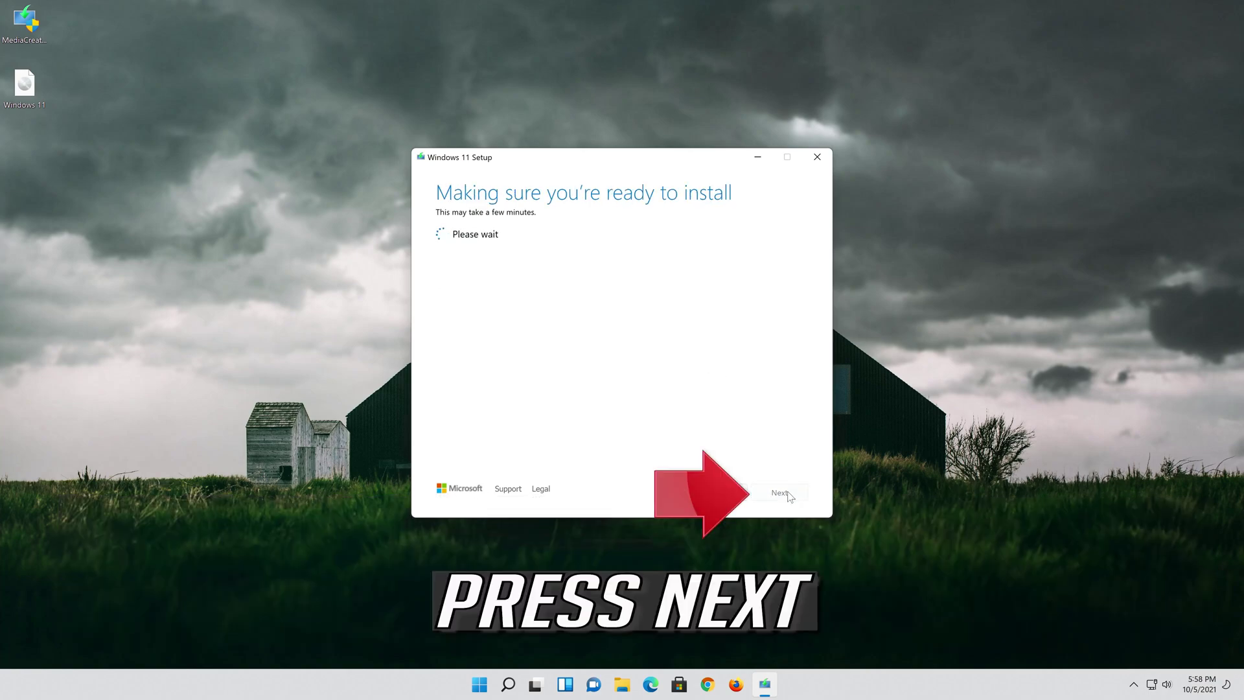